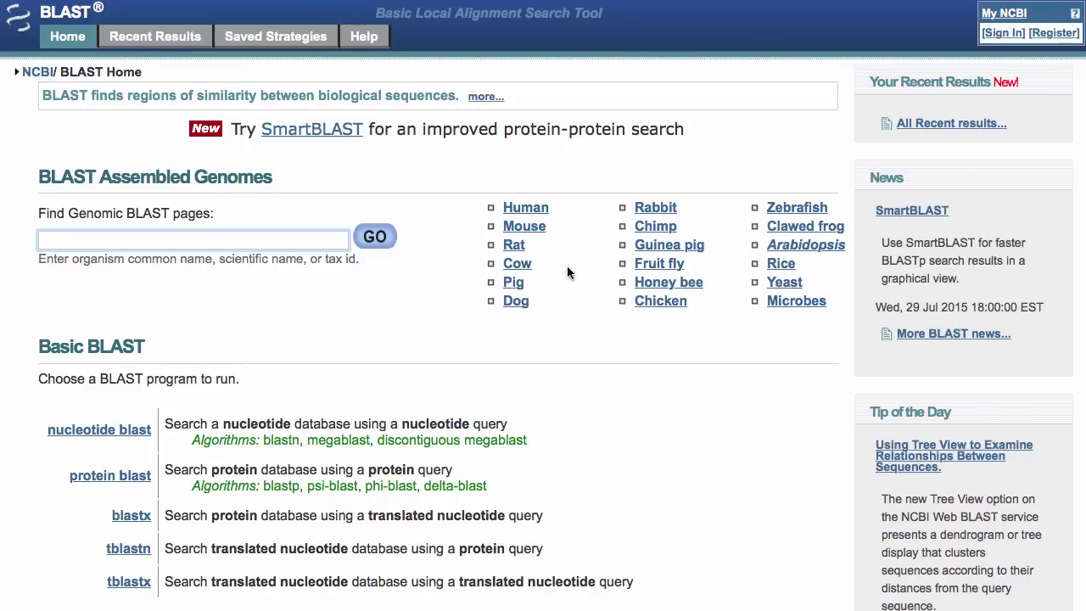
# - Enter 'hydra', pick Hydra vulgaris (taxid:6087) and open its genomic BLAST page
pyautogui.click(200, 241)
pyautogui.scroll(-1, 640, 423)
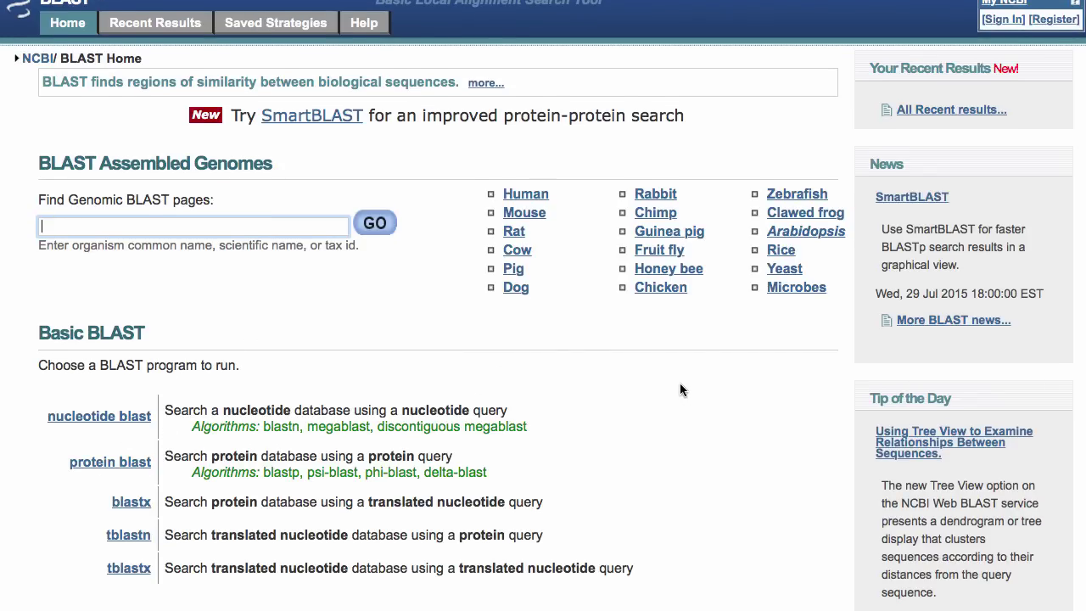
pyautogui.scroll(-10, 680, 390)
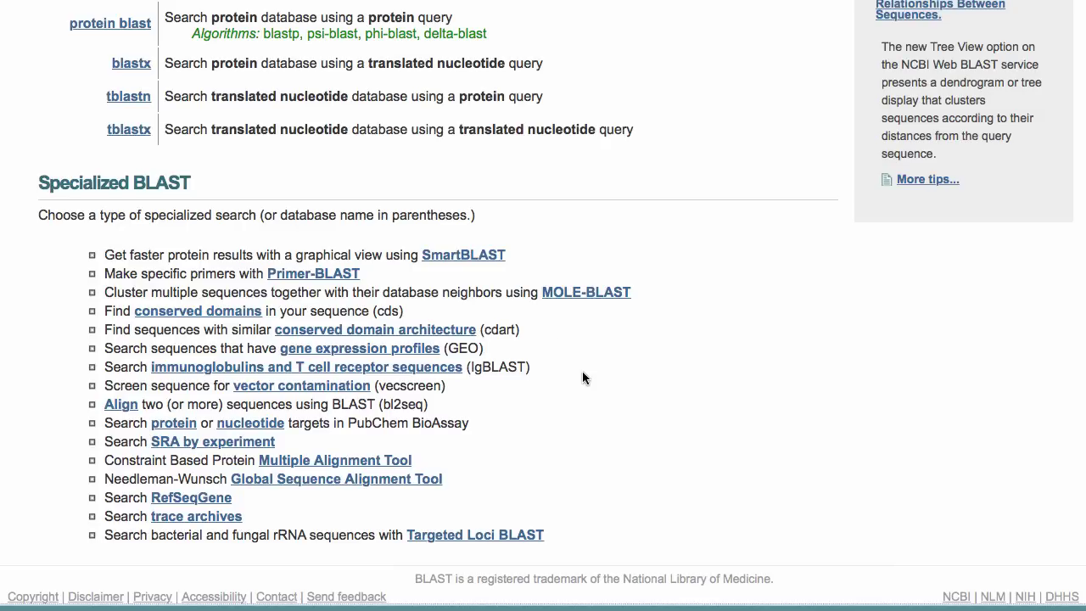
pyautogui.scroll(10, 582, 378)
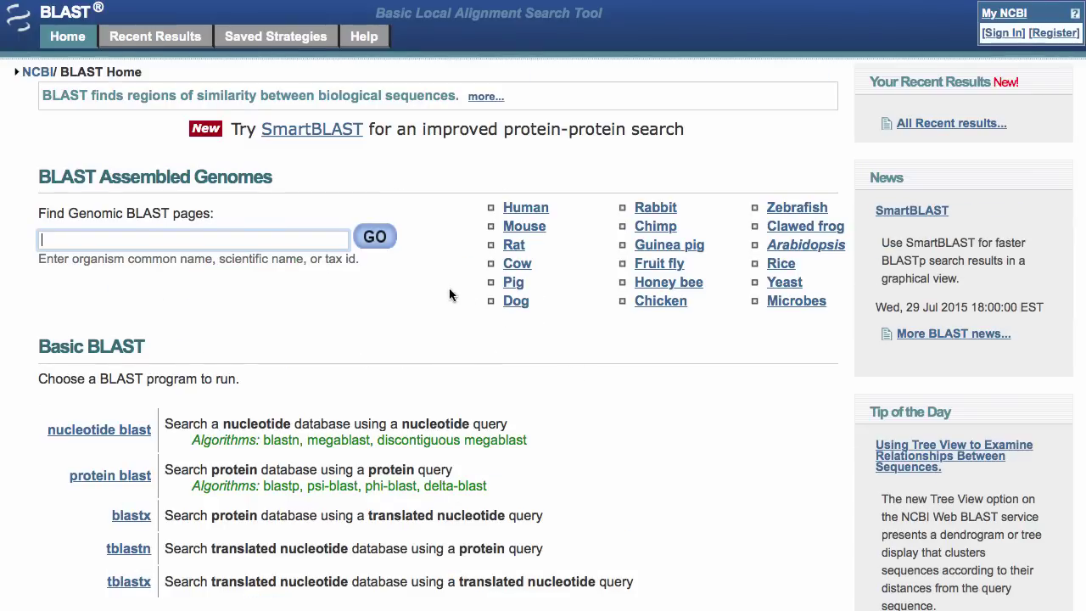
pyautogui.click(143, 241)
pyautogui.write('hydra')
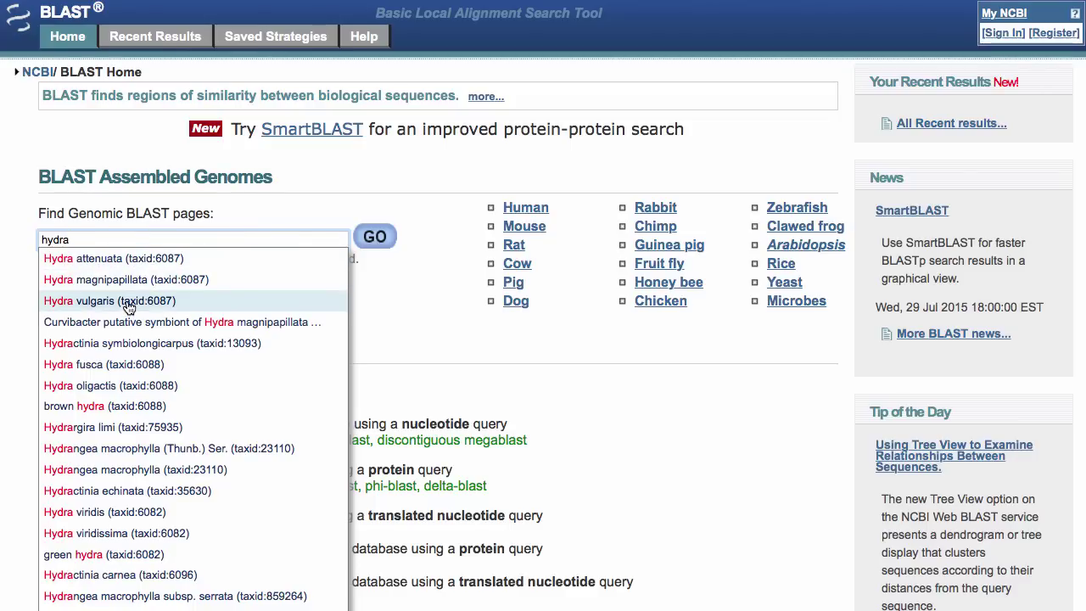
pyautogui.click(126, 303)
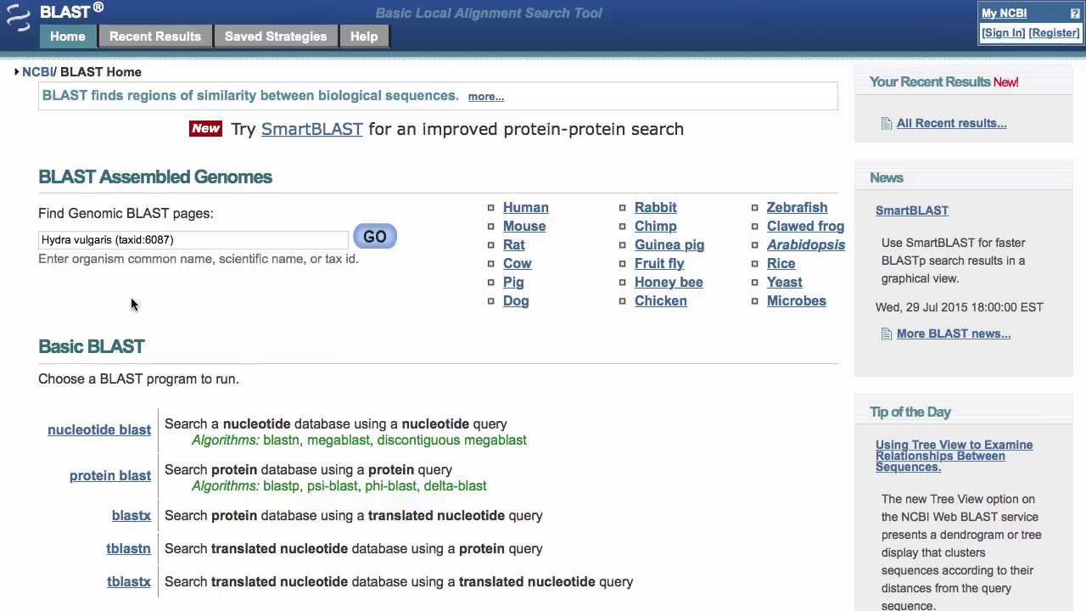
pyautogui.click(375, 239)
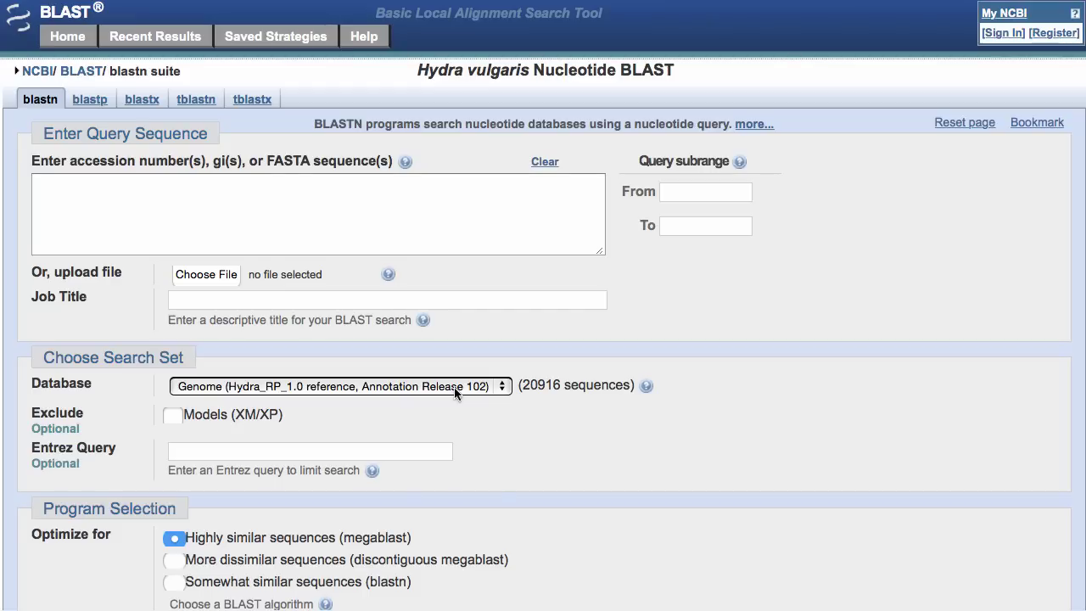
# - Show, then hide, the details panel for the Hydra_RP_1.0 genome database
pyautogui.click(648, 387)
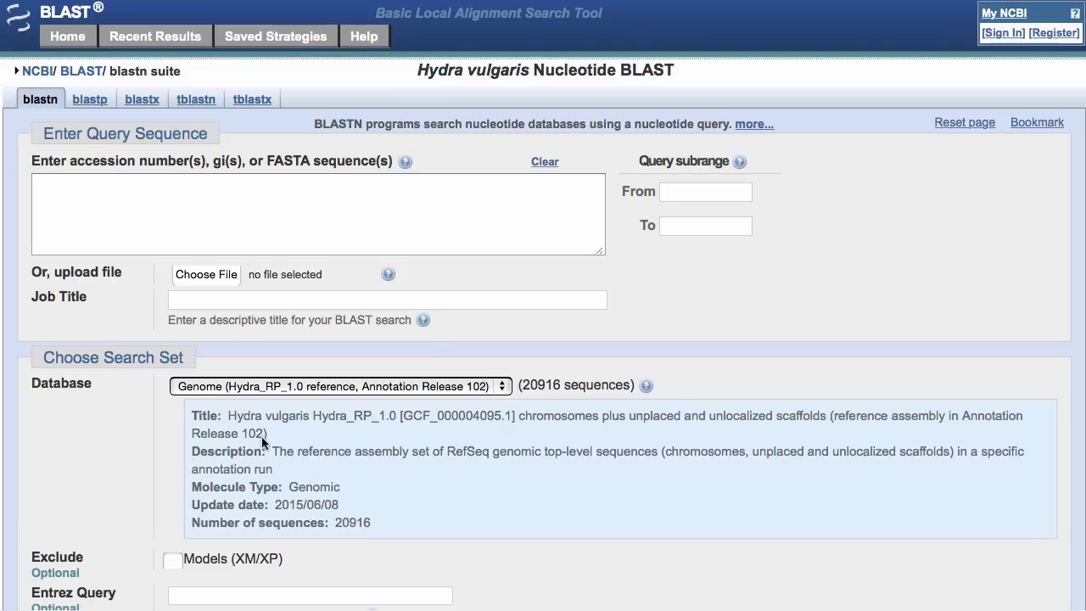
pyautogui.click(648, 387)
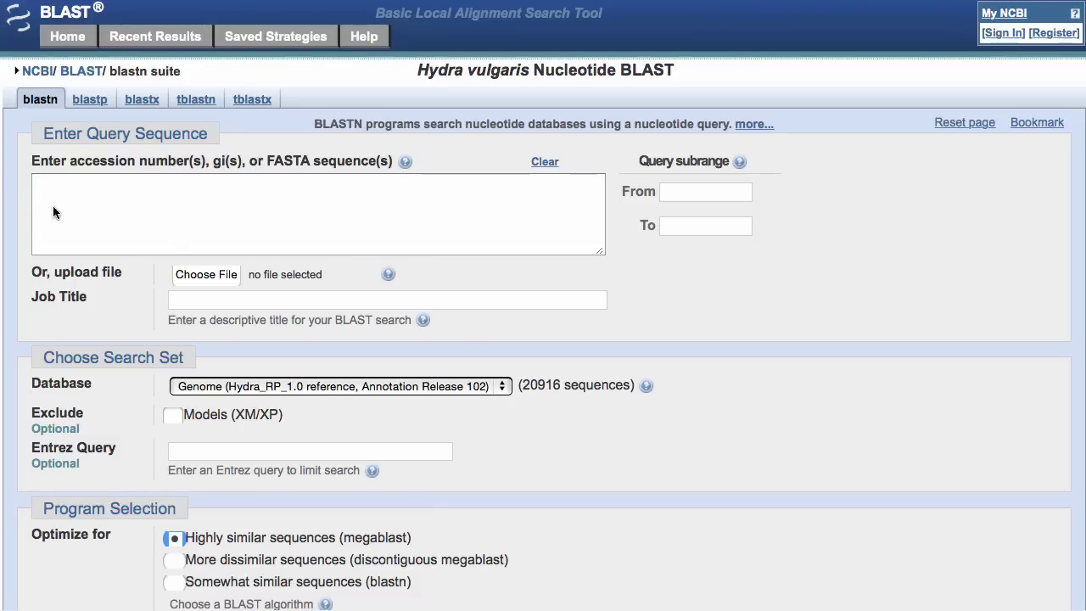
# - Paste GAOL01023314.1 as the query and run the search against the Hydra genome
pyautogui.click(50, 184)
pyautogui.rightClick(50, 184)
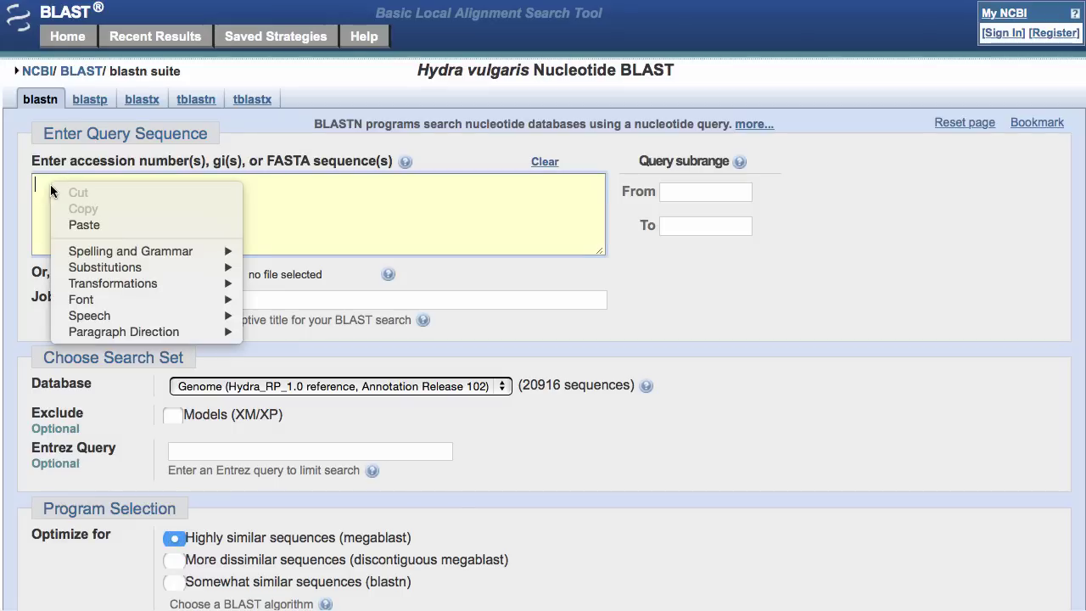
pyautogui.click(86, 228)
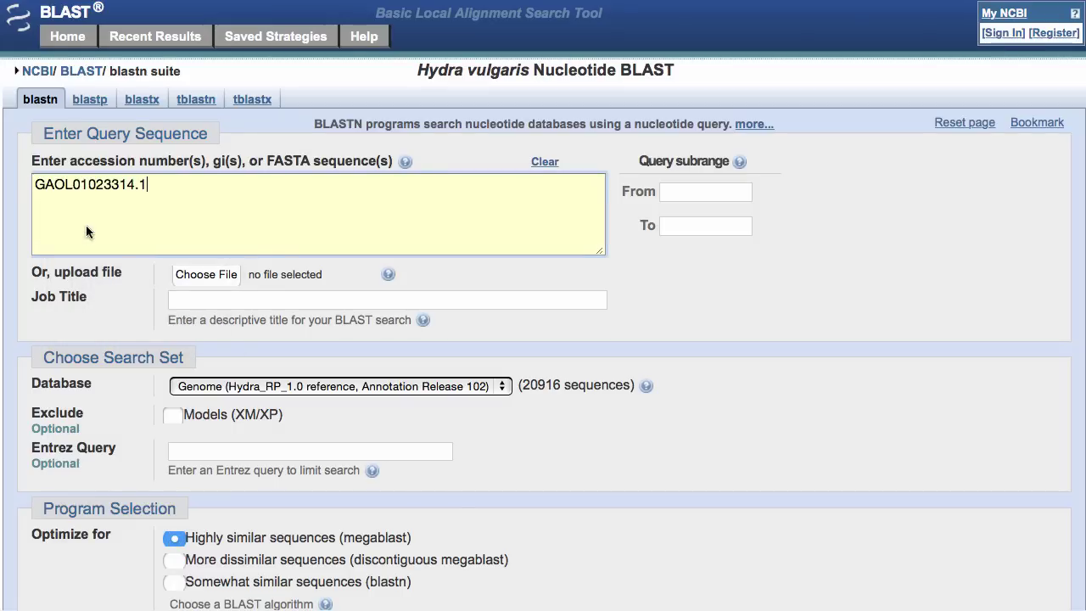
pyautogui.scroll(-3, 356, 280)
pyautogui.scroll(-1, 357, 280)
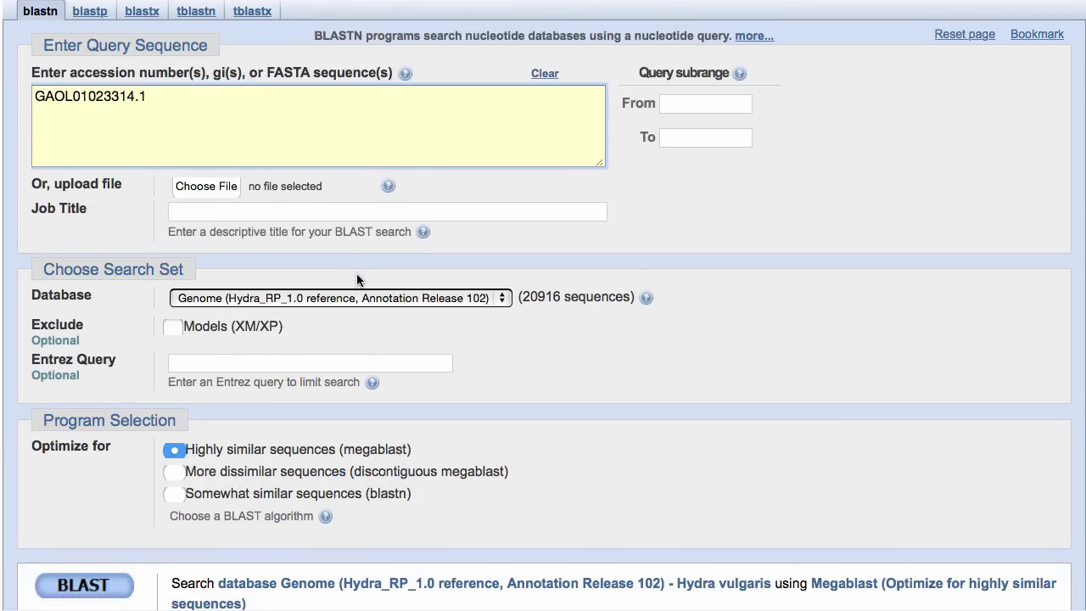
pyautogui.click(74, 584)
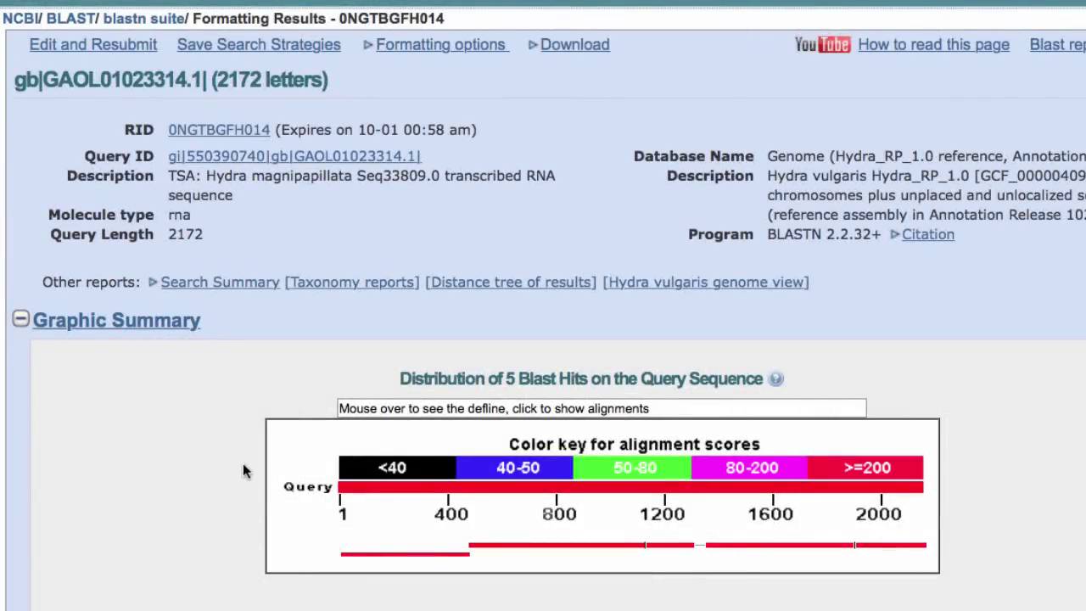
# - Inspect the top scaffold hit's alignment, then go to the Standard Nucleotide BLAST form
pyautogui.click(347, 560)
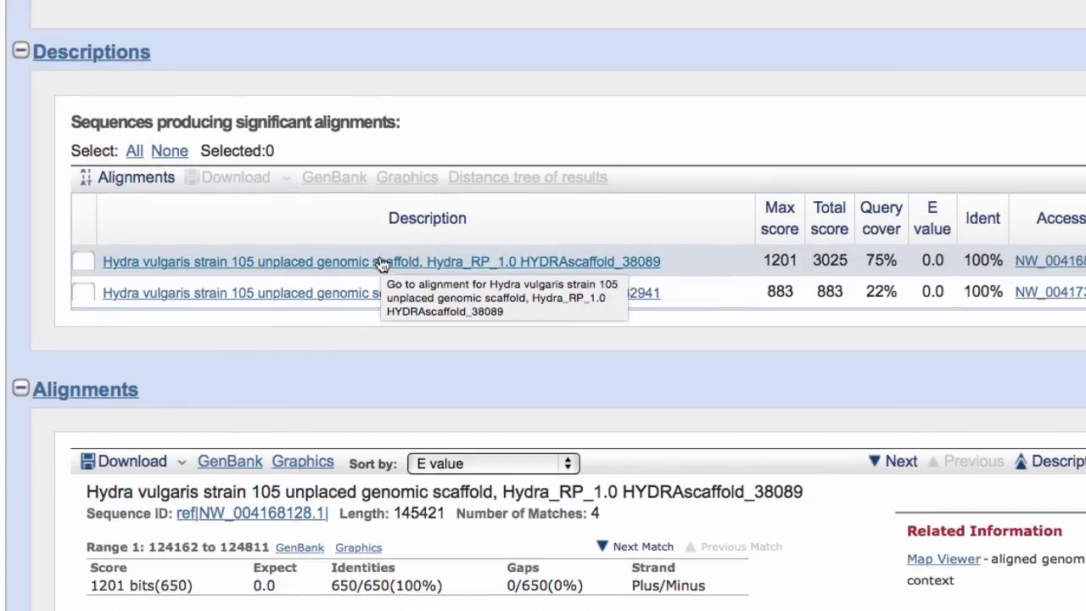
pyautogui.scroll(4, 380, 263)
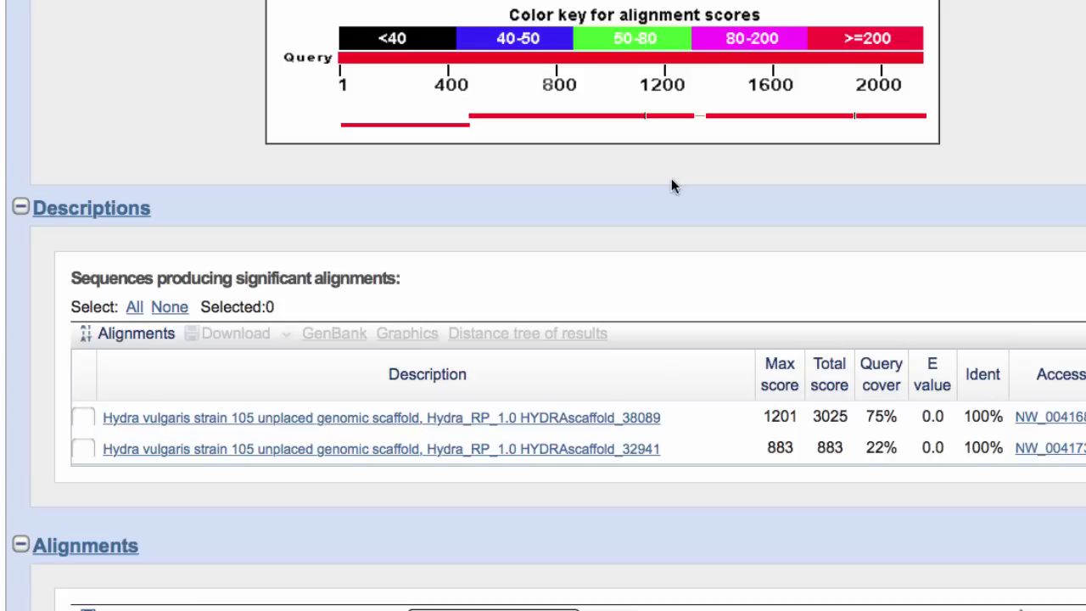
pyautogui.scroll(5, 668, 186)
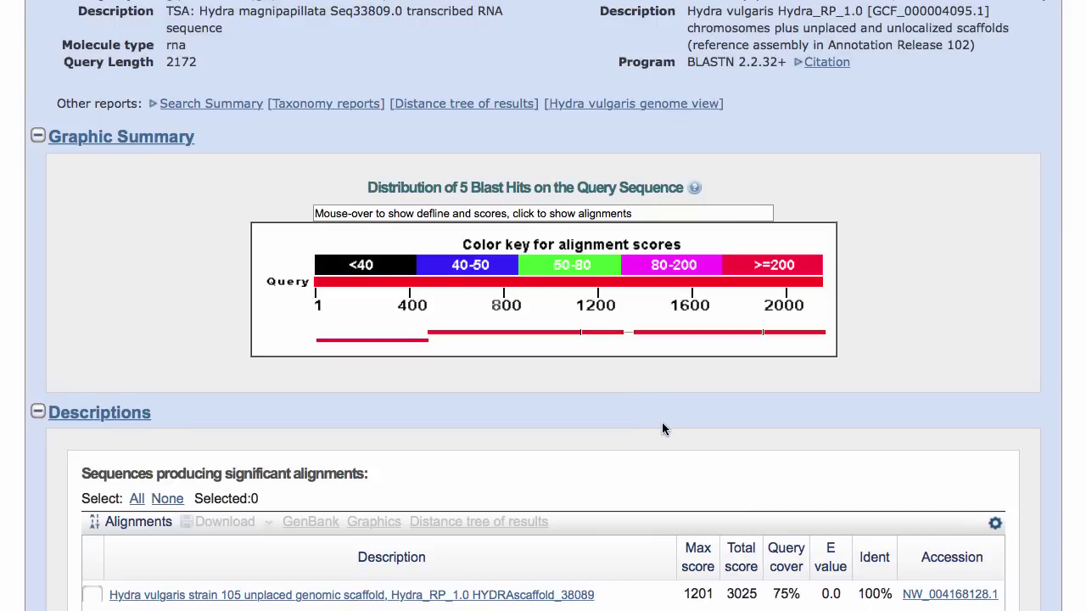
pyautogui.scroll(5, 664, 430)
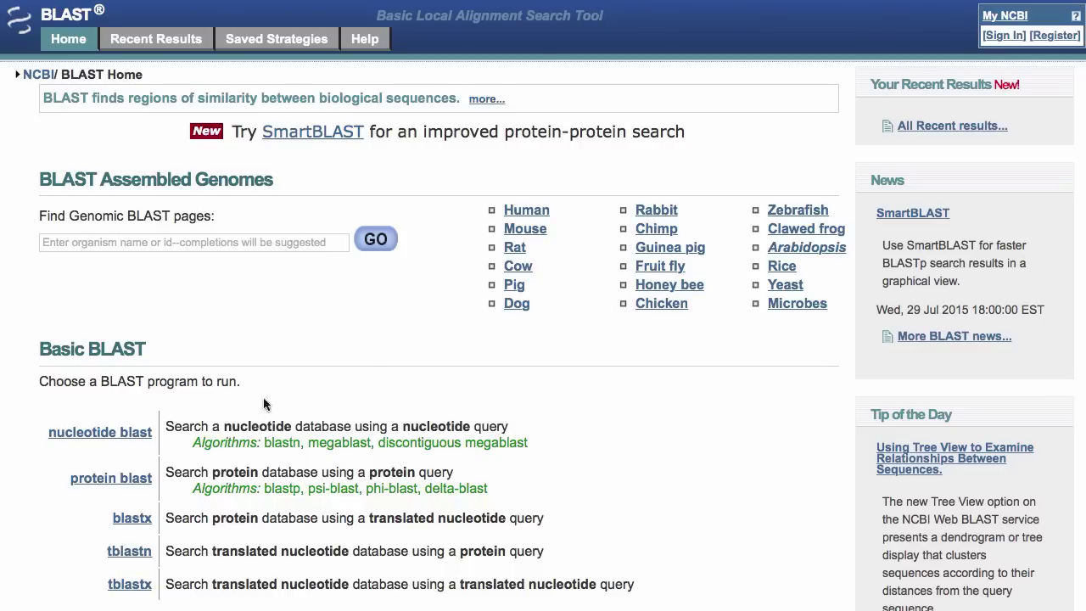
pyautogui.click(123, 433)
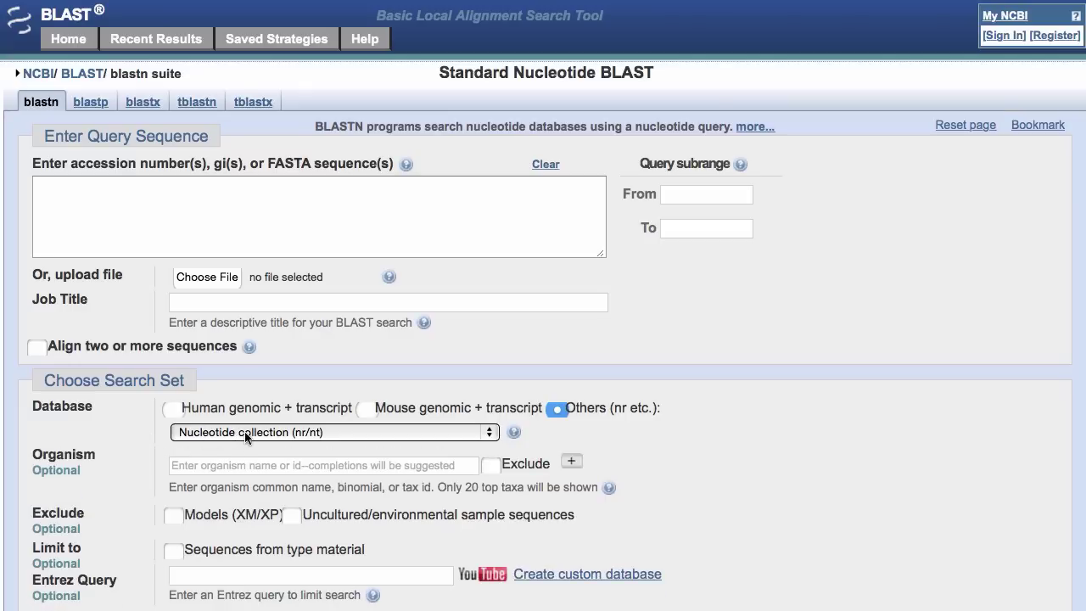
# - Set the database to SRA with Hydra oligactis experiments SRX019577 and SRX501377
pyautogui.click(247, 436)
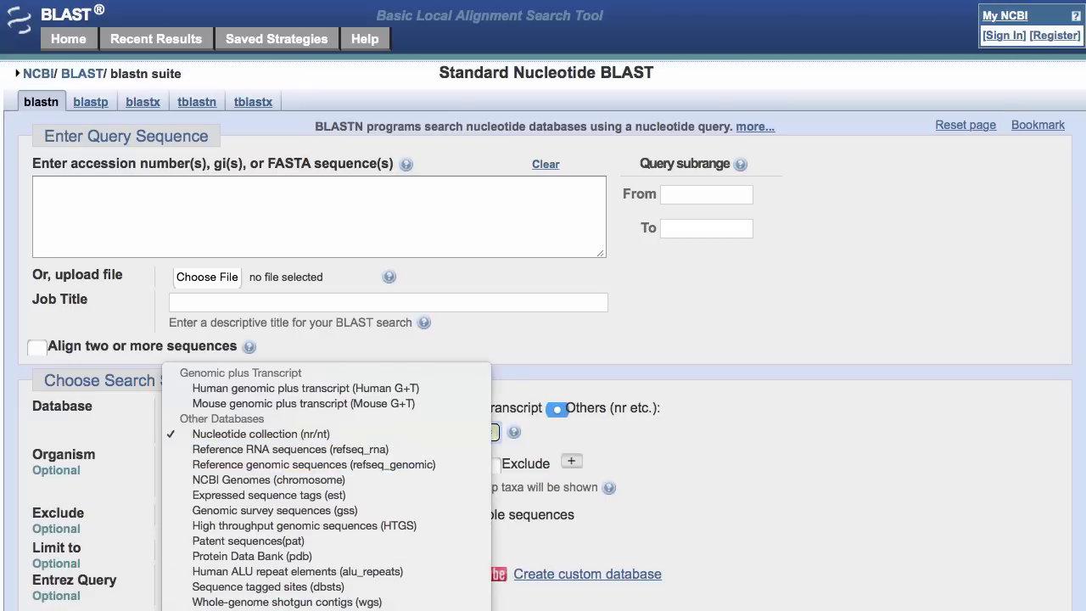
pyautogui.click(246, 607)
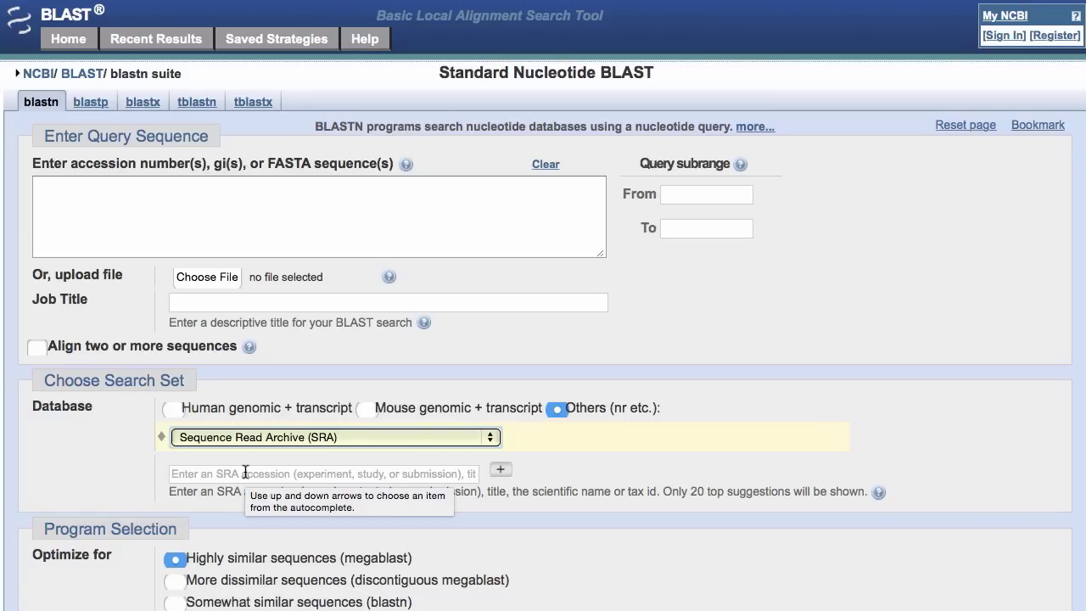
pyautogui.click(245, 473)
pyautogui.write('h')
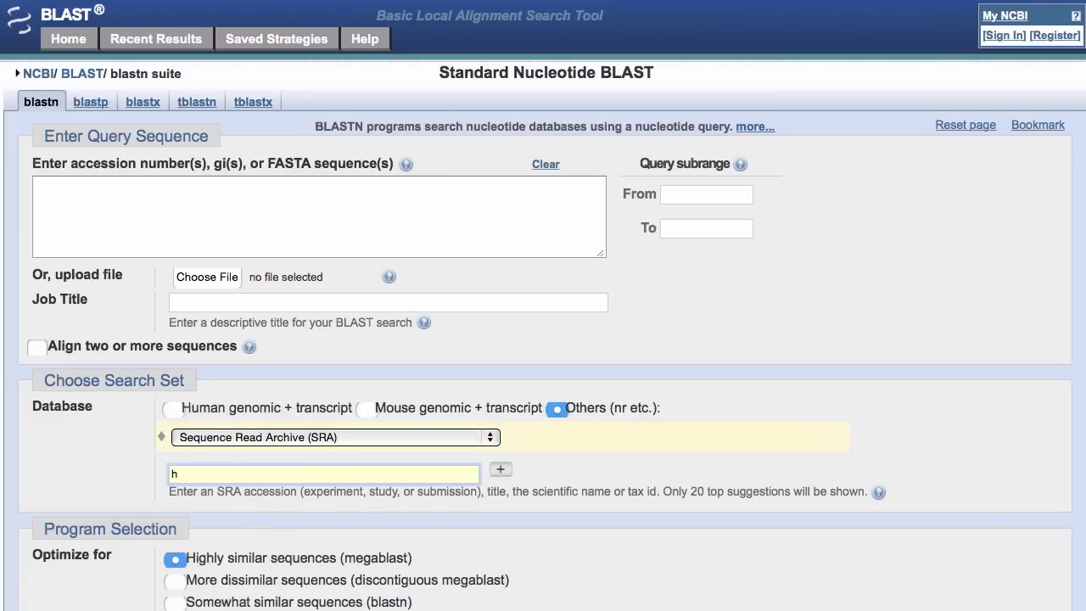
pyautogui.write('ydra')
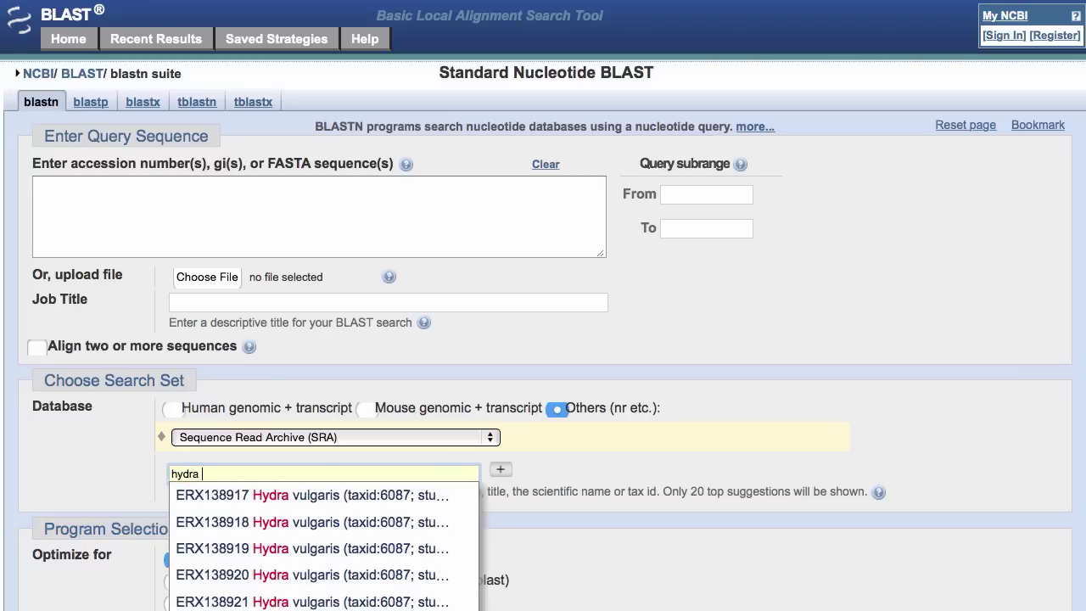
pyautogui.write(' ol')
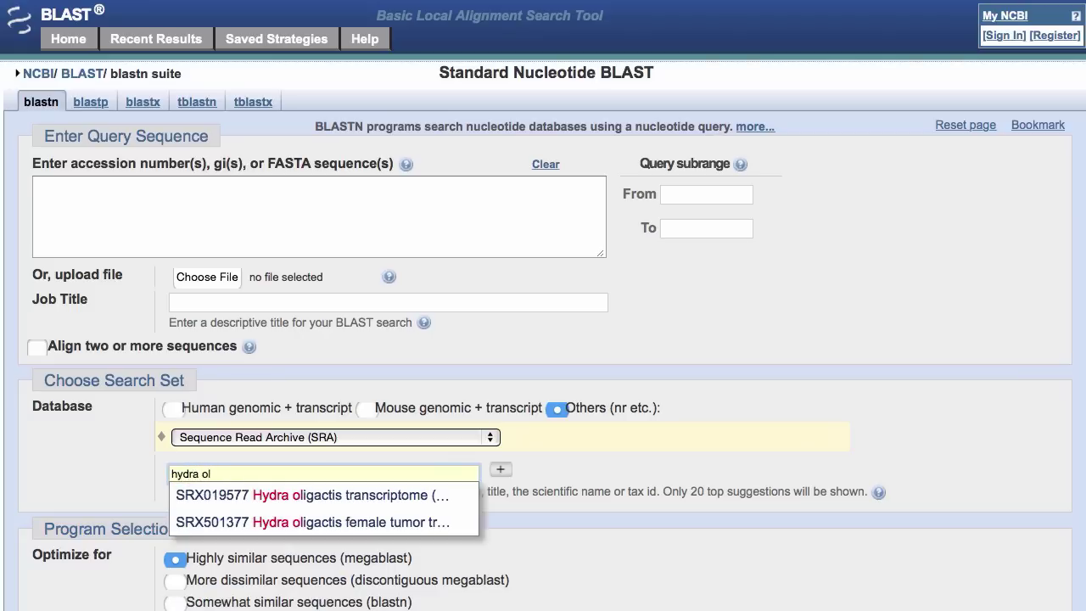
pyautogui.click(254, 495)
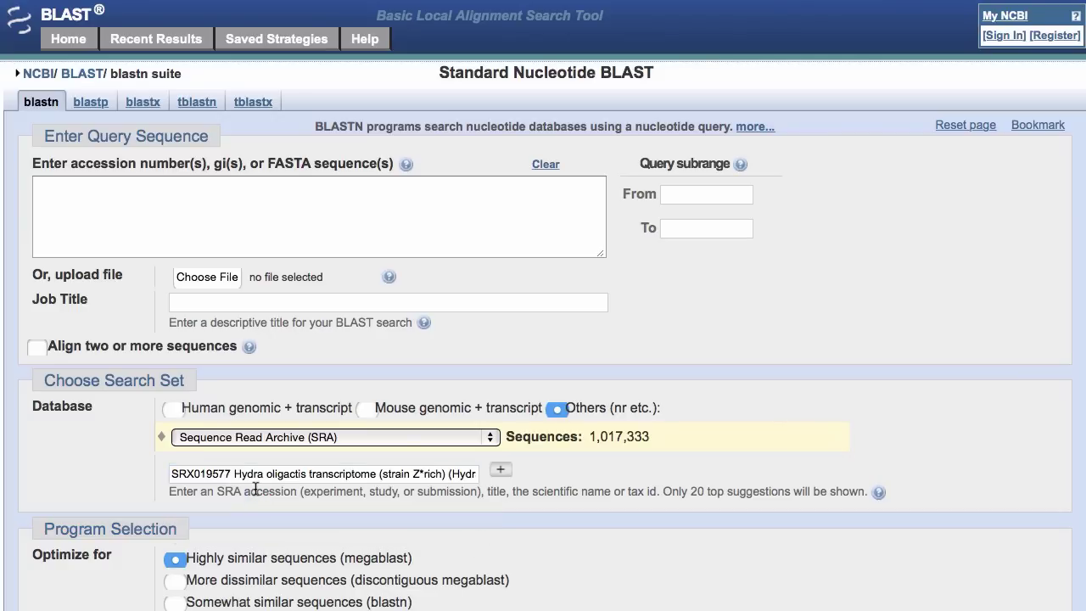
pyautogui.click(507, 473)
pyautogui.click(345, 495)
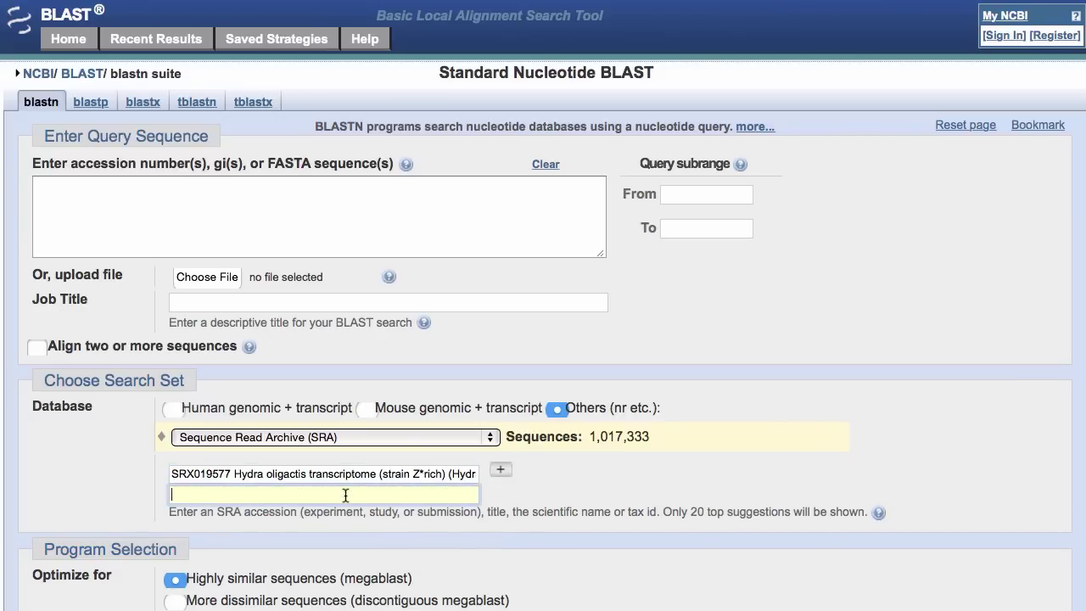
pyautogui.write('hydra o')
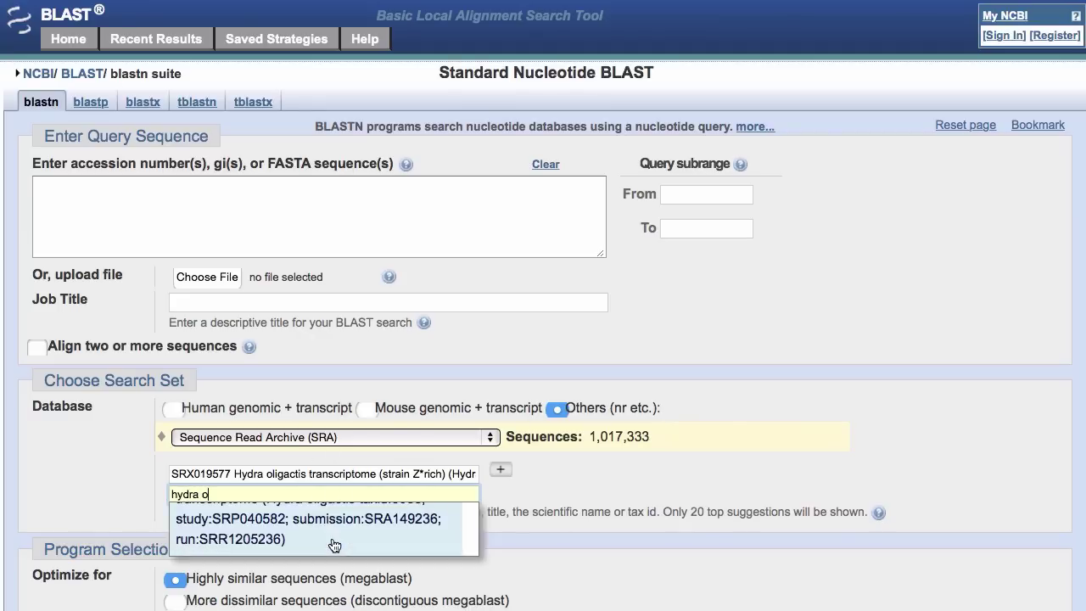
pyautogui.click(332, 542)
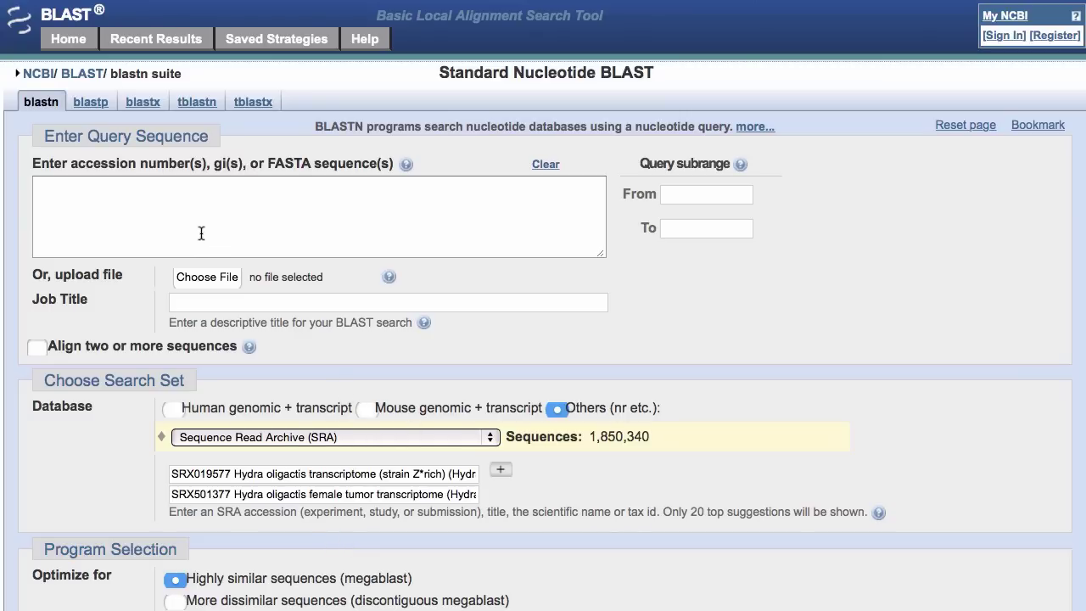
# - Paste GAOL01023314.1 as the query and submit the megablast search
pyautogui.click(66, 181)
pyautogui.rightClick(62, 186)
pyautogui.click(98, 228)
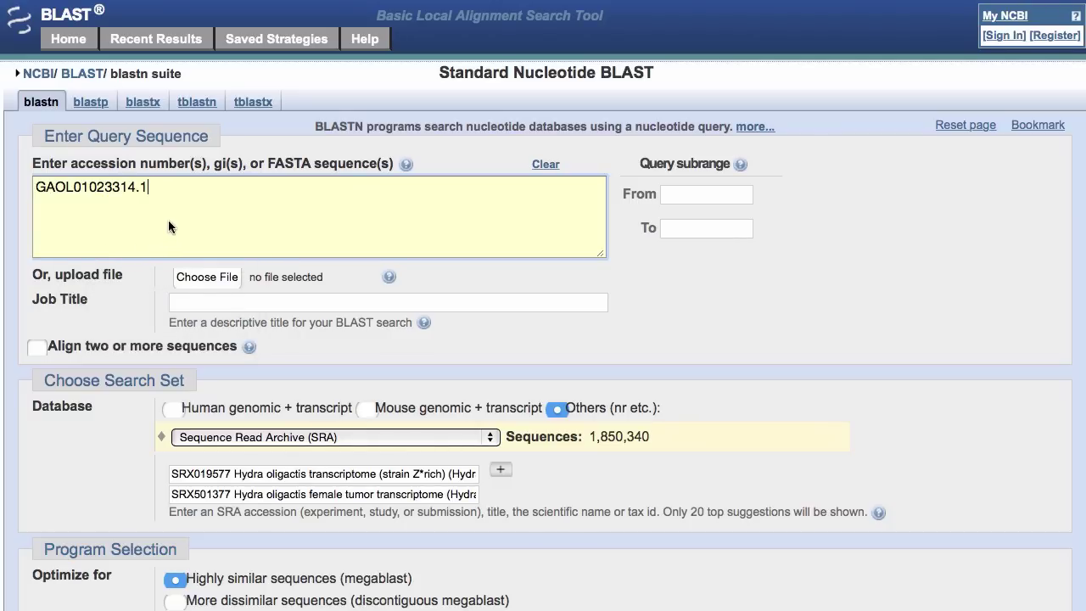
pyautogui.scroll(-5, 218, 375)
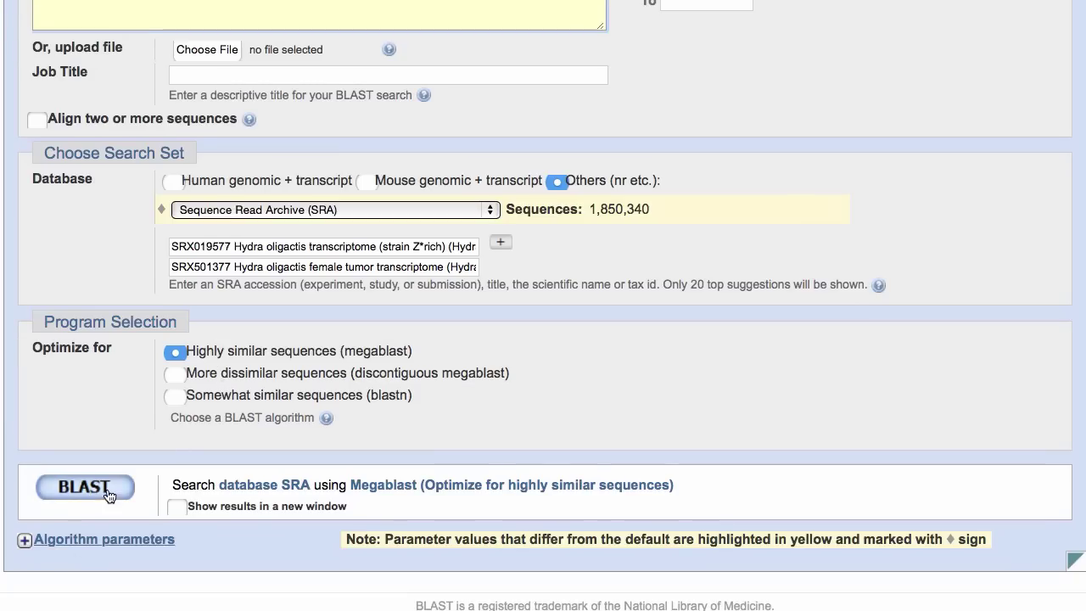
pyautogui.click(104, 488)
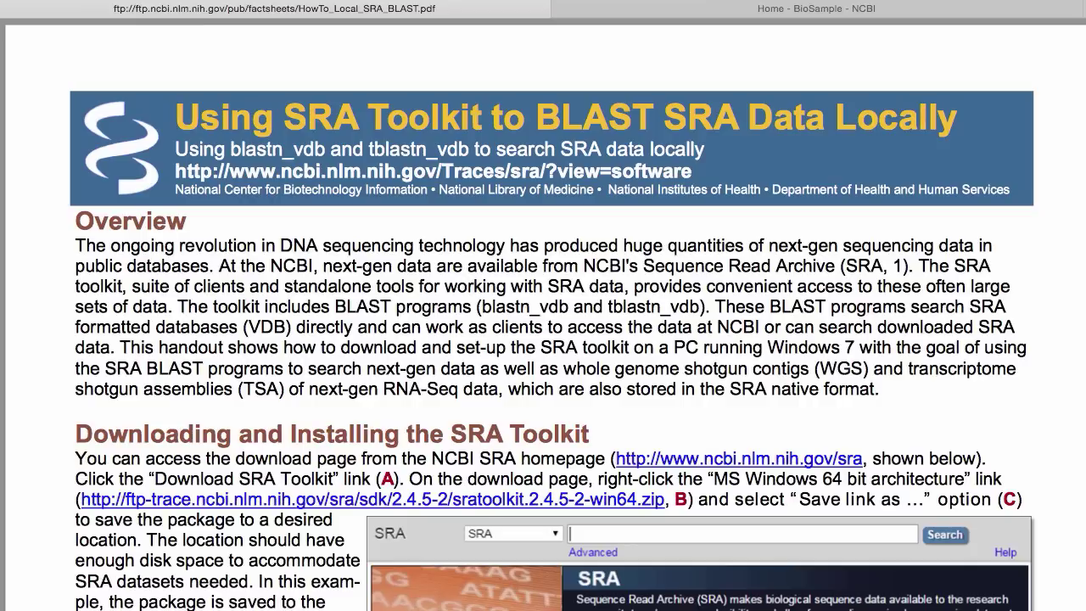
# - Switch to the 'Home - BioSample - NCBI' browser tab
pyautogui.click(664, 14)
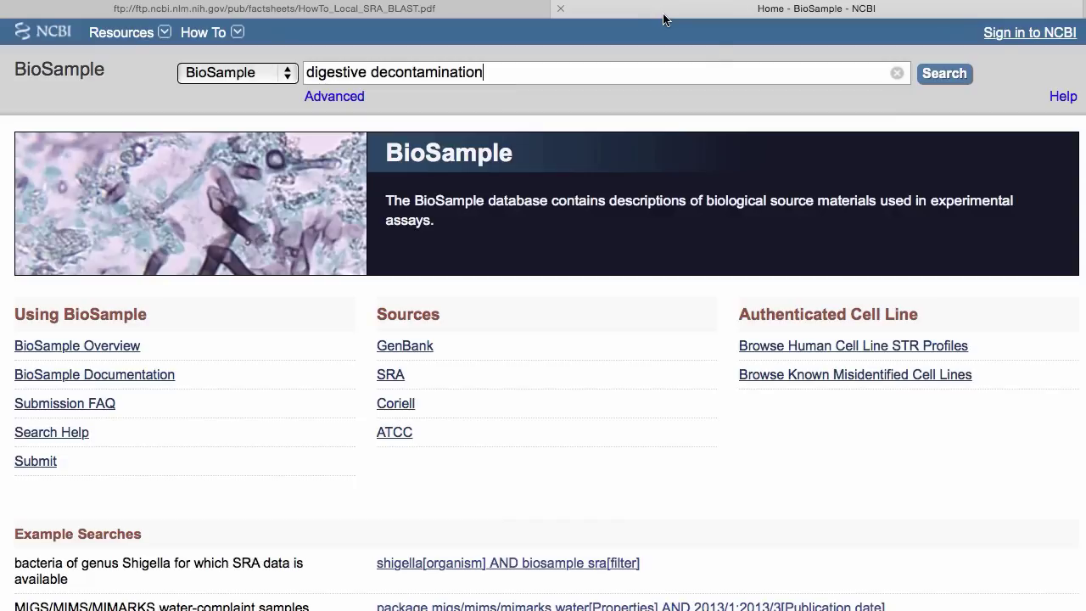
# - Search BioSample for 'digestive decontamination' and open the Day 16 ICU sample's SRA record in a new tab
pyautogui.click(940, 74)
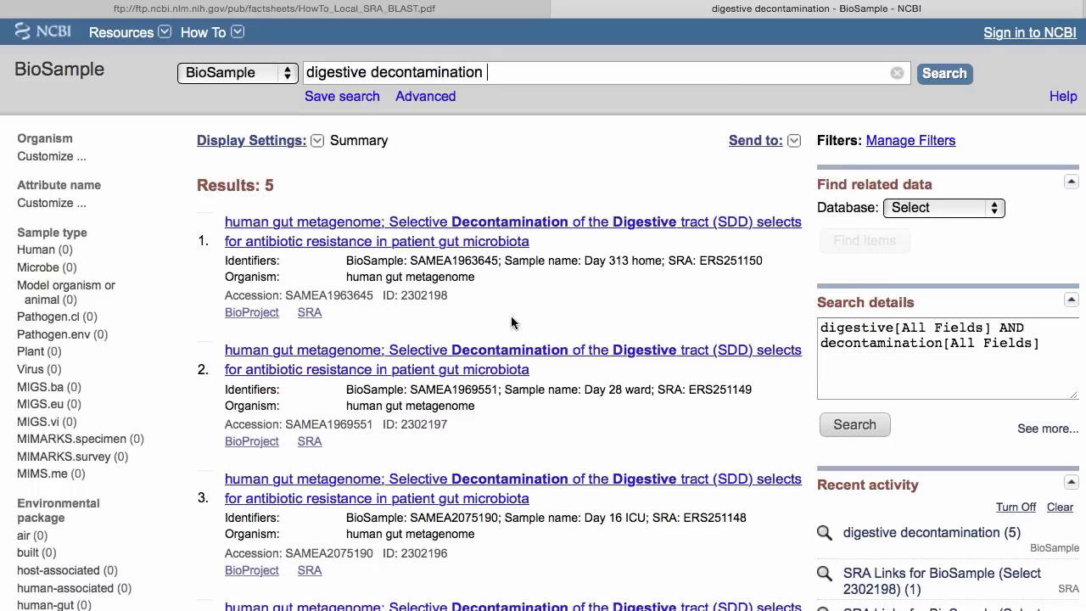
pyautogui.moveTo(585, 260); pyautogui.dragTo(657, 266)
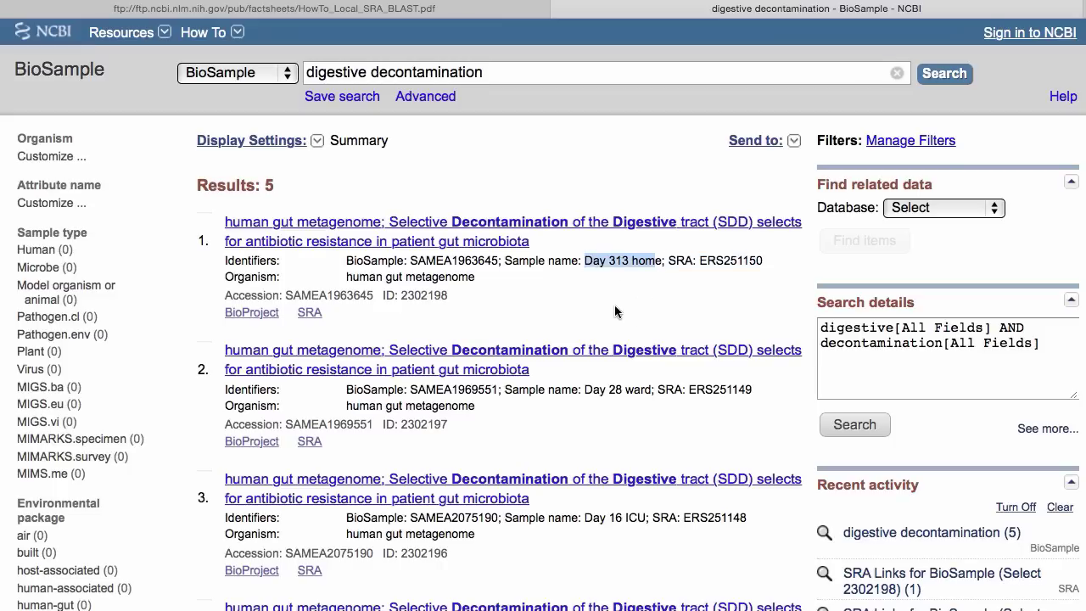
pyautogui.scroll(-3, 608, 318)
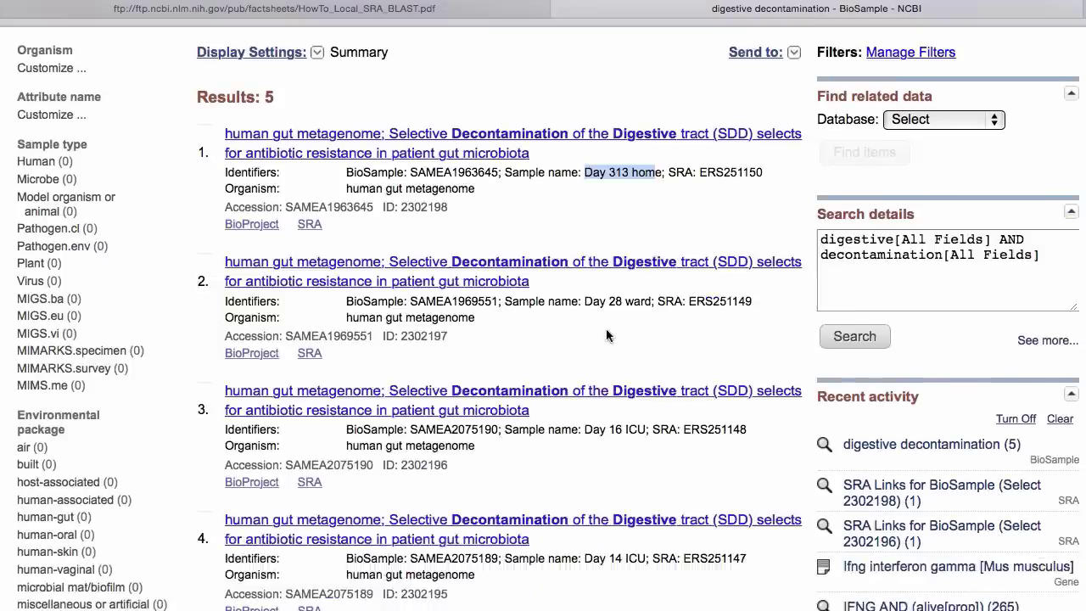
pyautogui.scroll(-1, 608, 336)
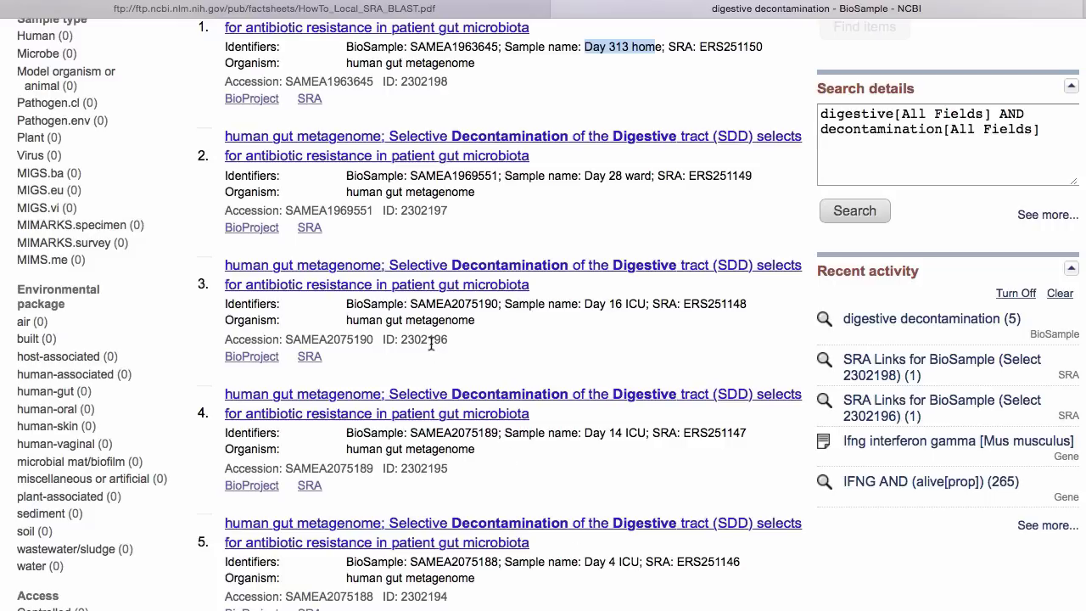
pyautogui.keyDown('super'); pyautogui.click(310, 357); pyautogui.keyUp('super')
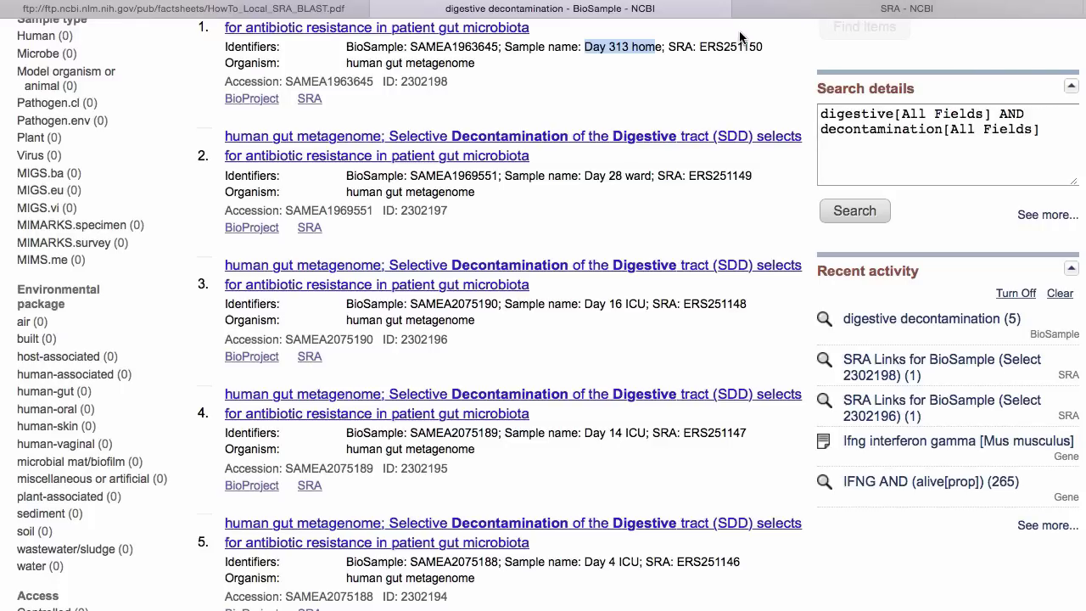
# - View run ERR281336, then open the Day 313 home sample's SRA record
pyautogui.click(795, 10)
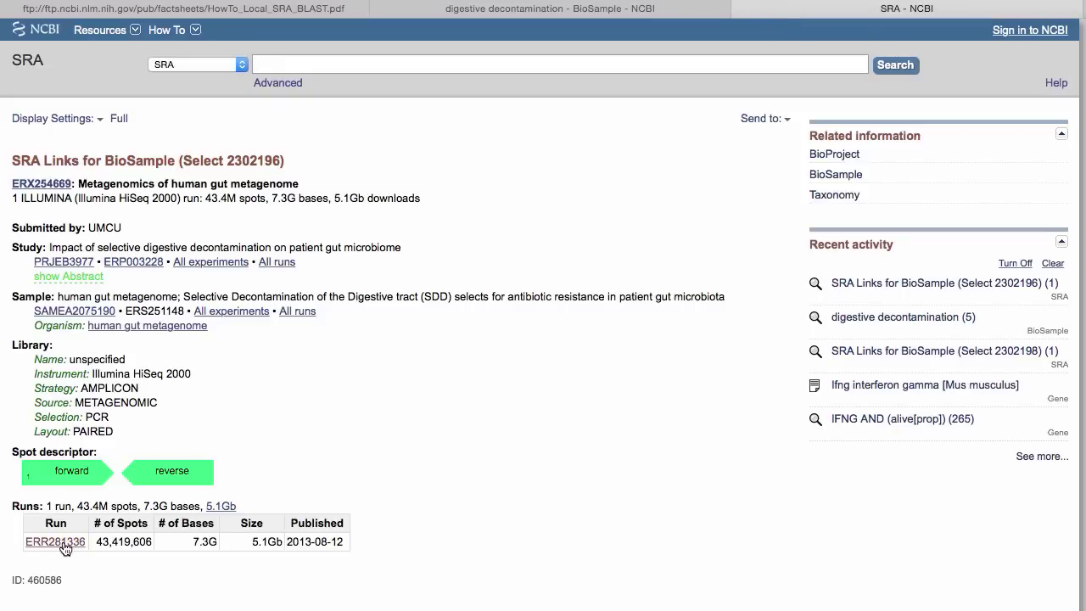
pyautogui.click(517, 10)
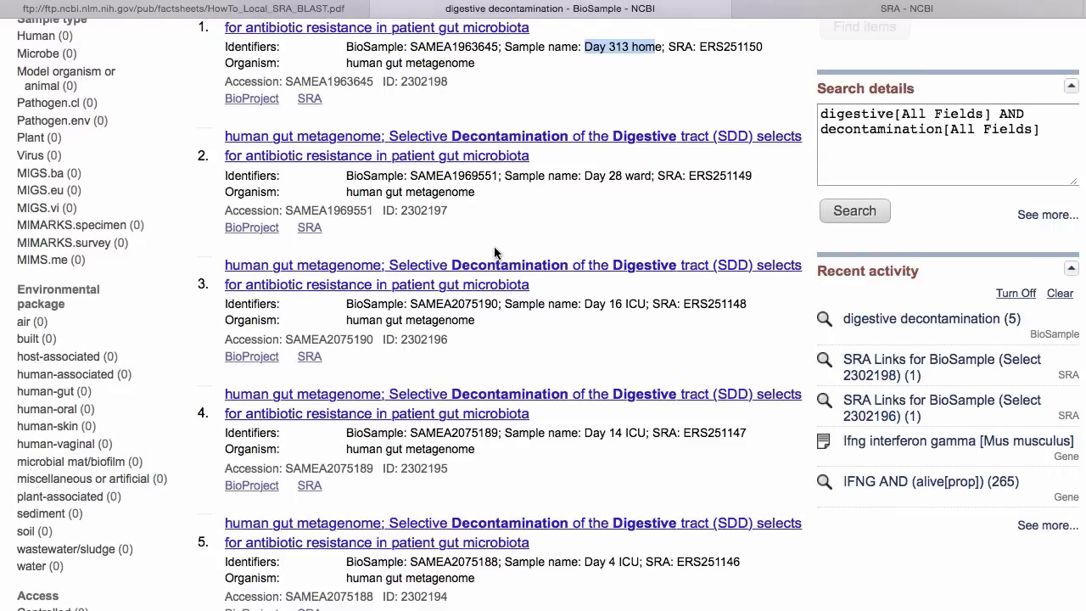
pyautogui.scroll(1, 494, 251)
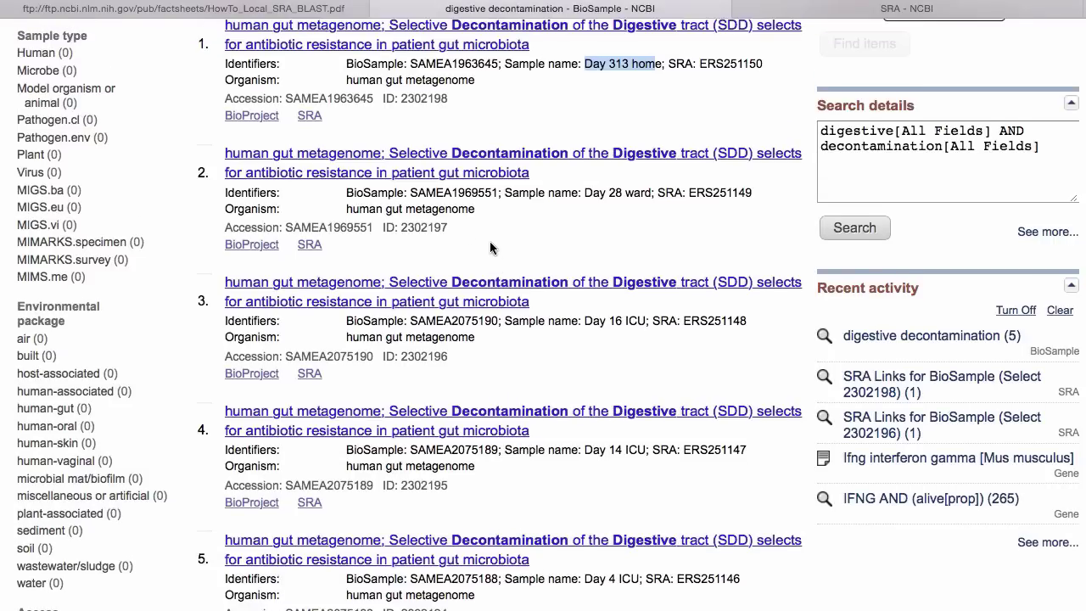
pyautogui.click(311, 116)
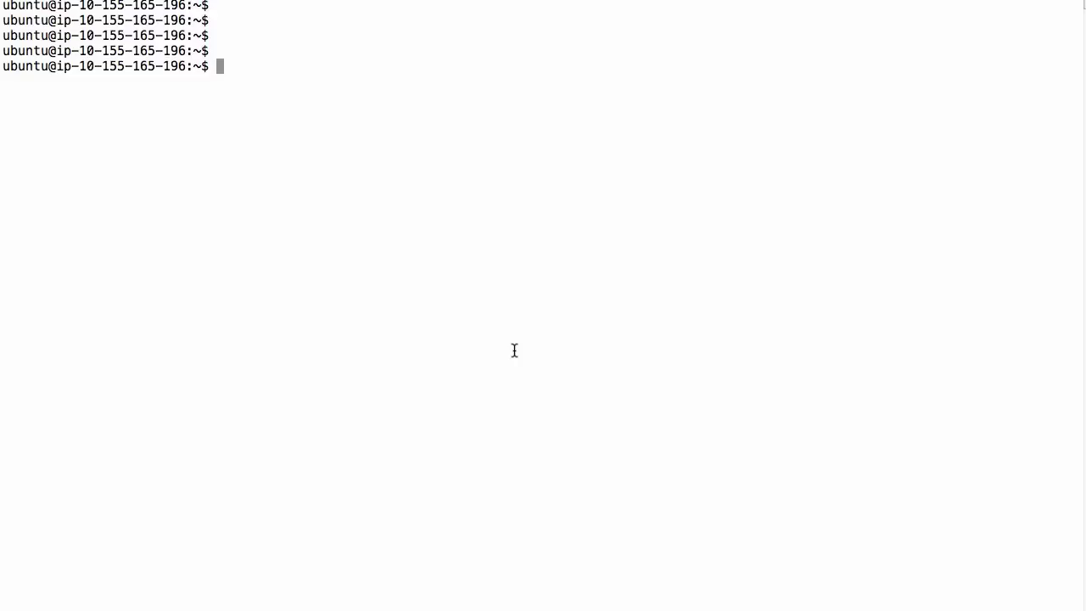
# - Print query.fsa with cat and paste the blastn_vdb command for ERR281338 writing home313.tab
pyautogui.write('cat query.fsa')
pyautogui.press('Return')
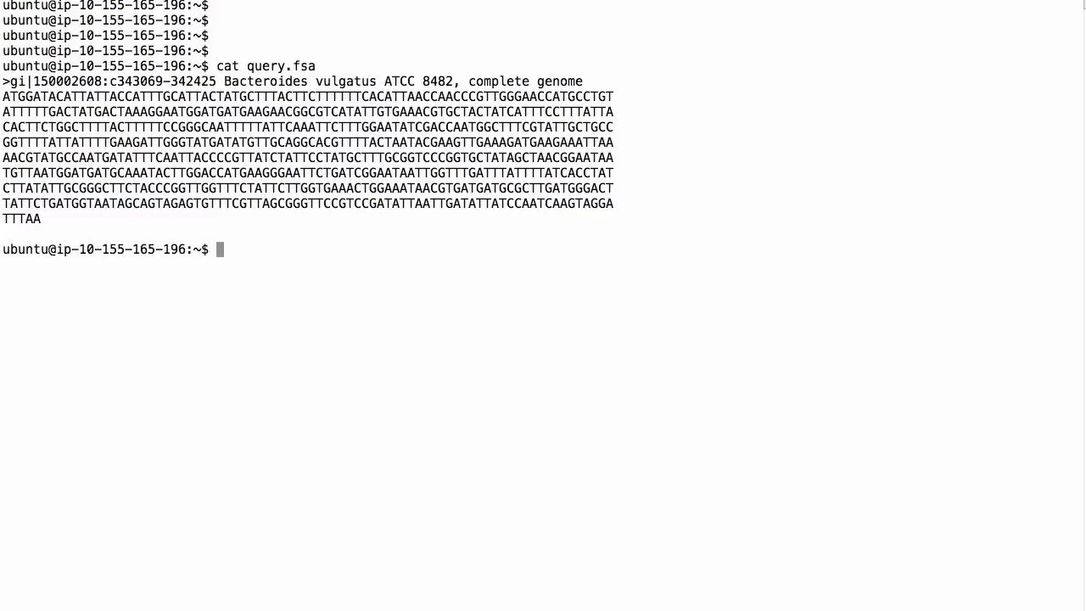
pyautogui.write('sratoolkit.2.5.4-1-centos_linux64/bin/blastn_vdb -db ERR281338 -query query.fsa -max_target_seqs 5000 -outfmt 7 -evalue 1.0e-6 -out home313.tab')
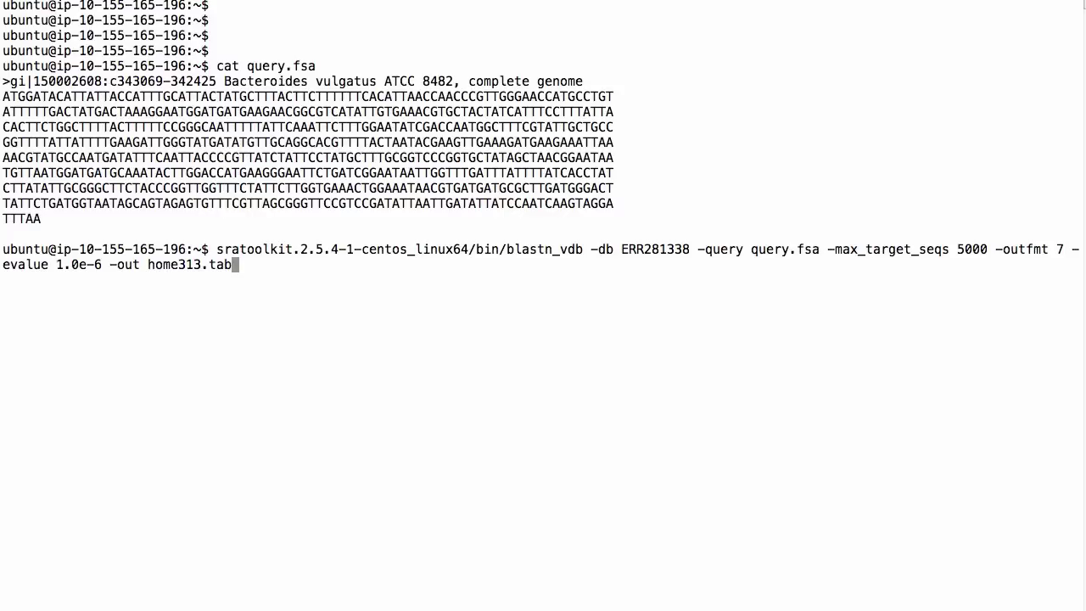
# - Launch the ERR281338 and ERR281336 blastn_vdb searches as background jobs
pyautogui.write('&')
pyautogui.press('Return')
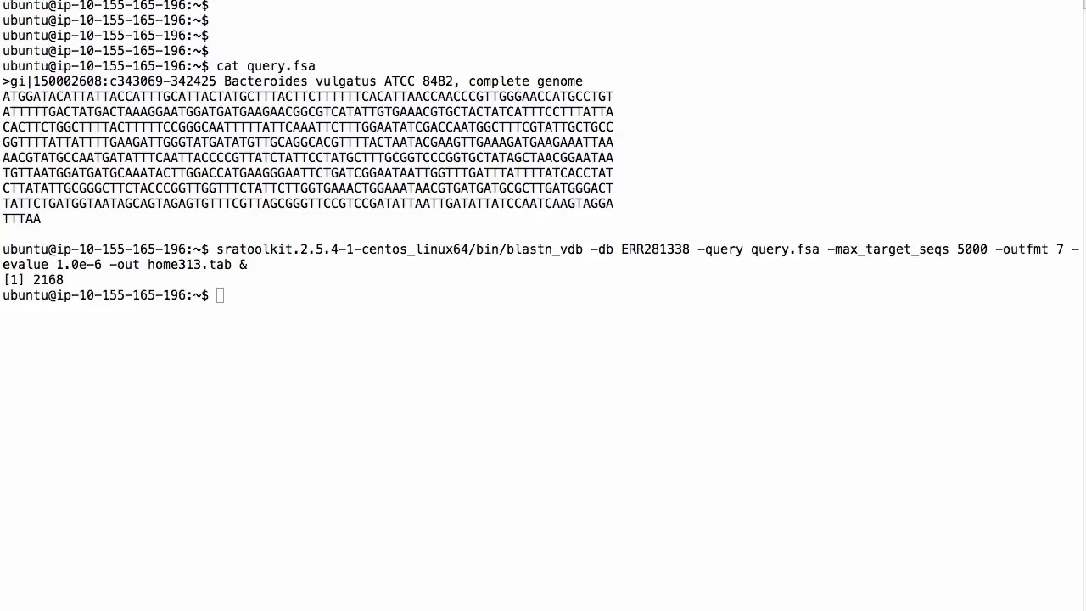
pyautogui.click(353, 352)
pyautogui.rightClick(354, 352)
pyautogui.click(386, 376)
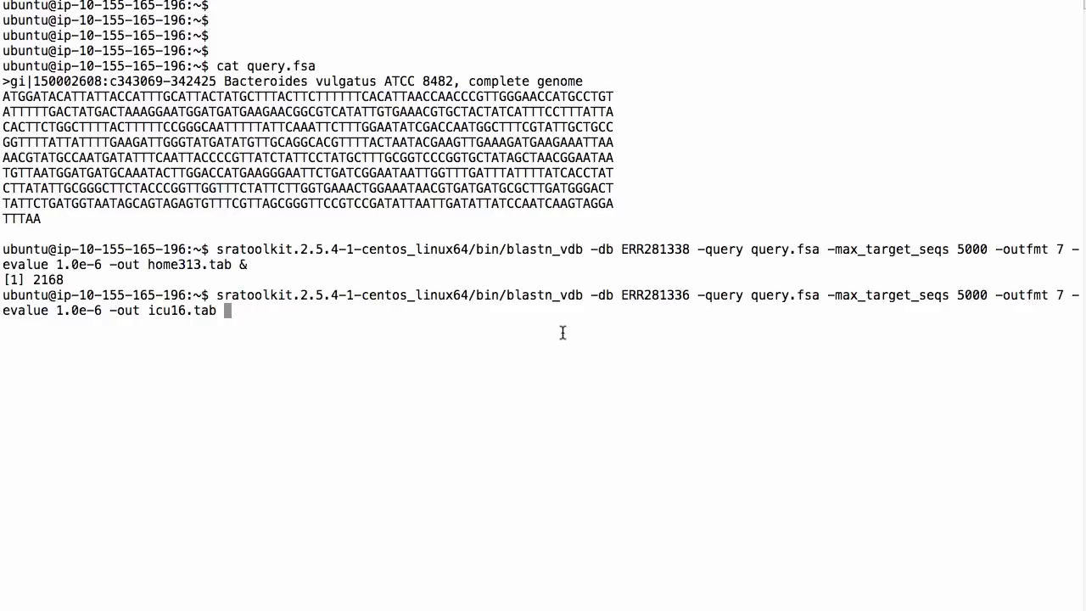
pyautogui.write('&')
pyautogui.press('Return')
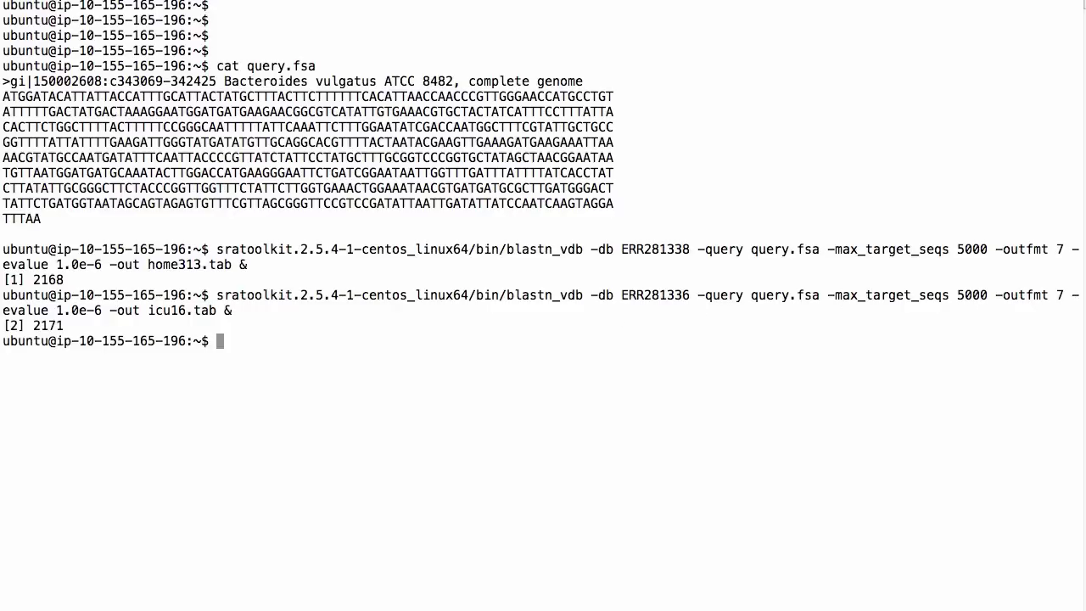
# - Count result lines with 'wc -l *.tab': 68 in home313.tab, 575 in icu16.tab
pyautogui.press('Return')
pyautogui.press('Return')
pyautogui.press('Return')
pyautogui.press('Return')
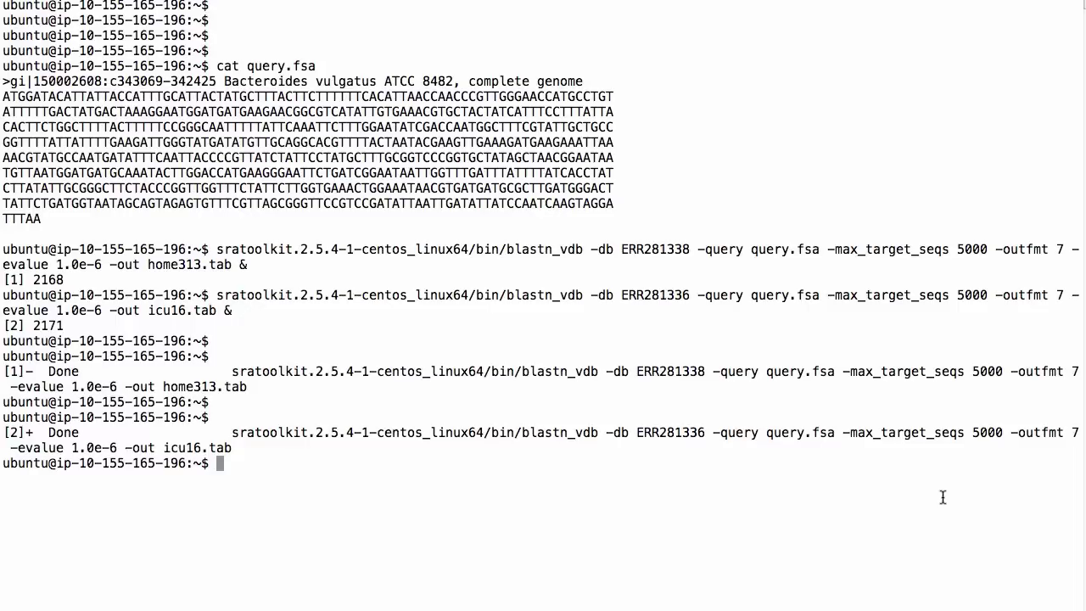
pyautogui.write('wc -l *.tab')
pyautogui.press('Return')
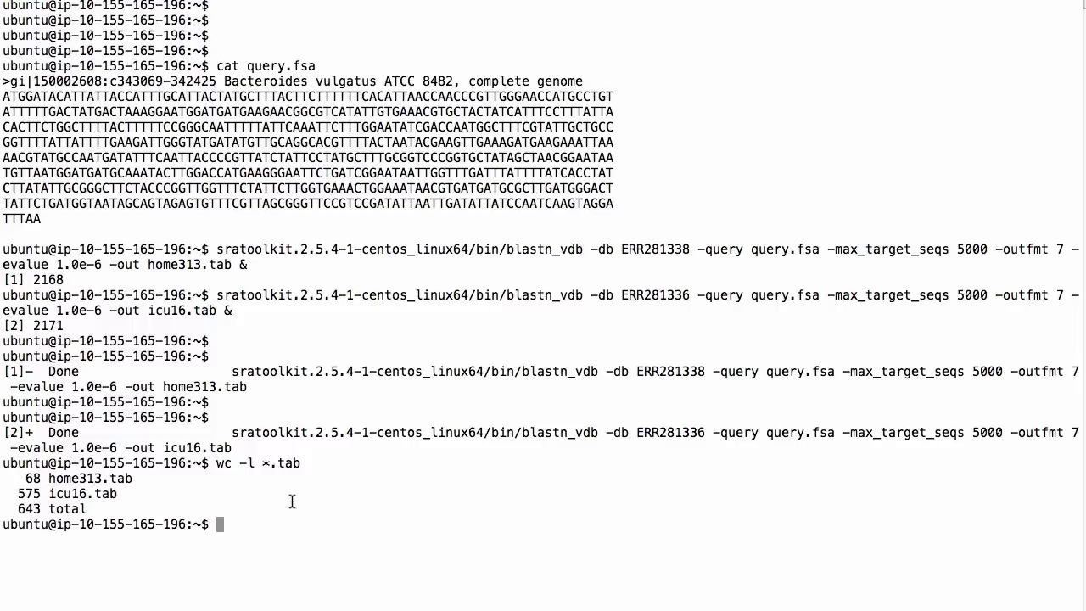
# - Start the blastn_vdb search of NR_074515.fsa against ERR281338 into home313.16S.tab in the background
pyautogui.write('sratoolkit.2.5.4-1-centos_linux64/bin/blastn_vdb -db ERR281338 -query NR_074515.fsa -max_target_seqs 50000 -outfmt 7 -evalue 1.0e-6 -out home313.16S.tab')
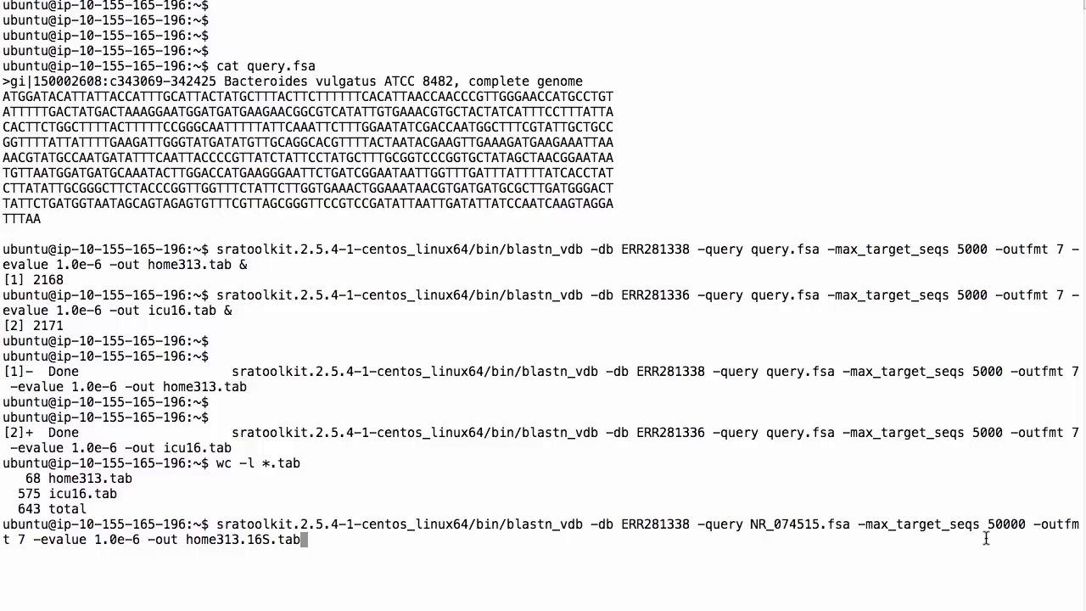
pyautogui.write('&')
pyautogui.press('Return')
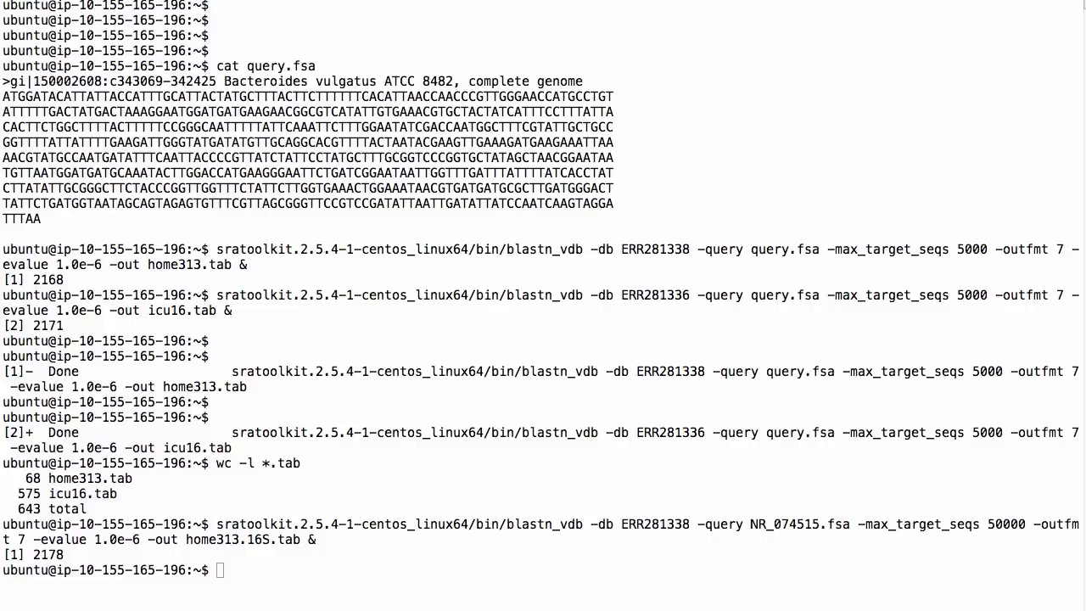
# - Run the matching NR_074515.fsa blastn_vdb search against ERR281336 into icu16.16S.tab
pyautogui.click(237, 387)
pyautogui.press('super+v')
pyautogui.press('Return')
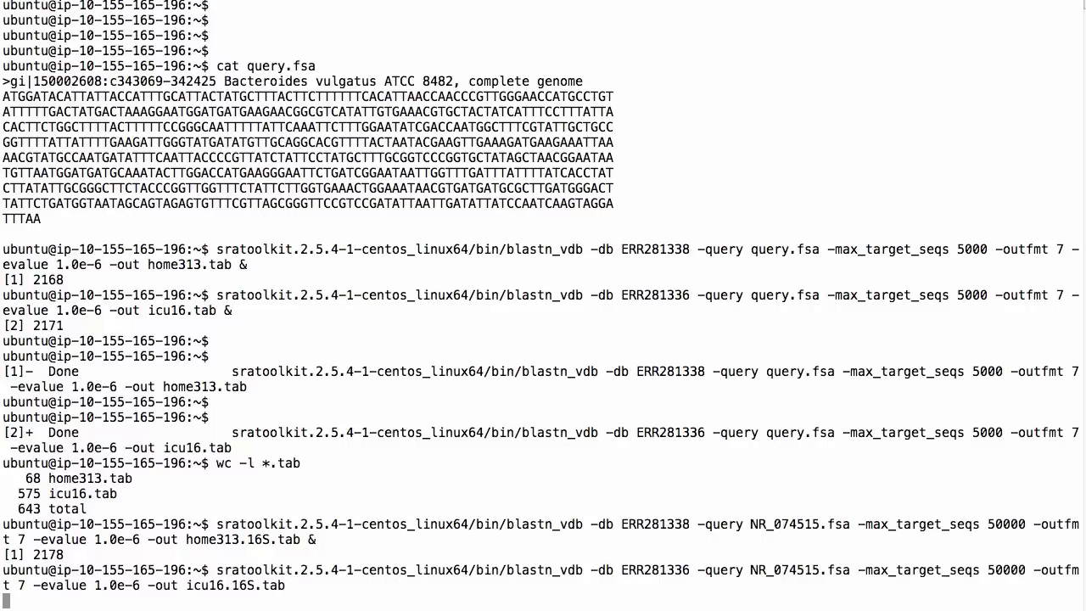
pyautogui.press('Return')
pyautogui.press('Return')
pyautogui.press('Return')
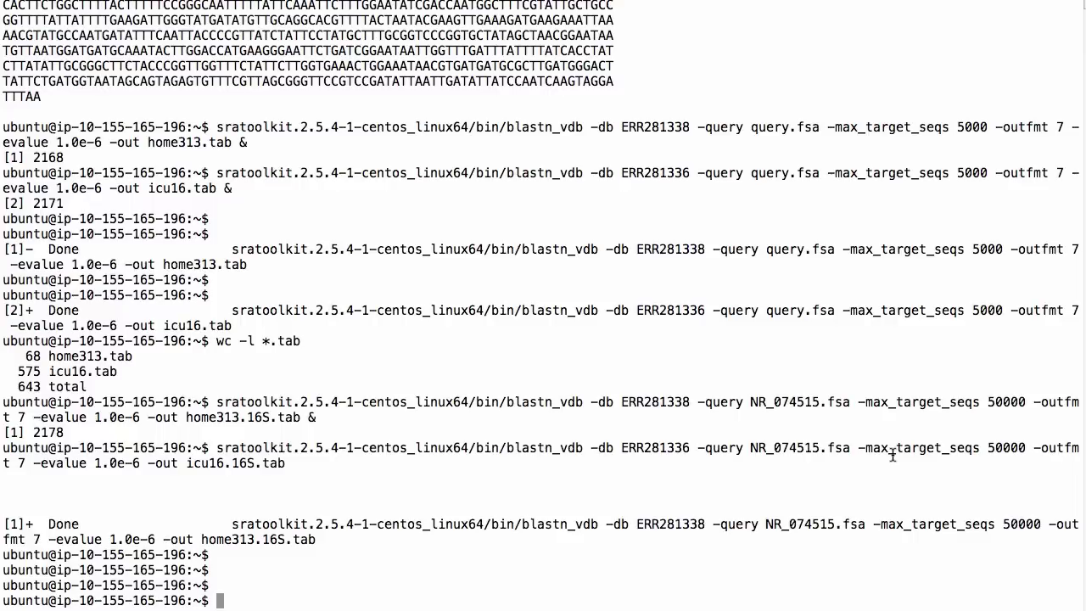
# - Count the 16S result lines with 'wc -l *.16S.tab': 16069 home313, 35901 icu16, 51970 total
pyautogui.write('wc -l *.16S.t')
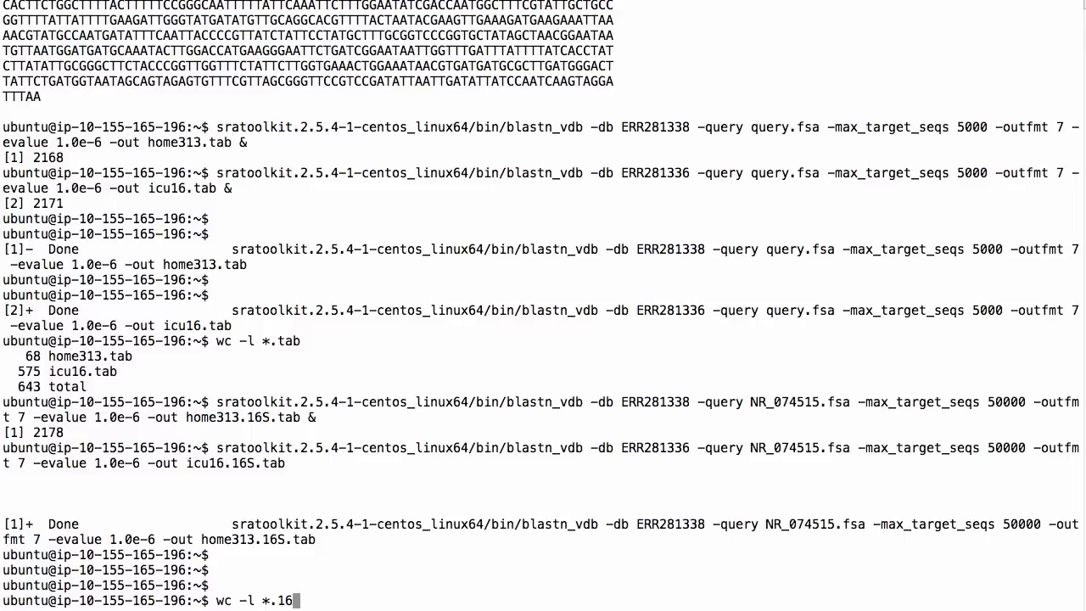
pyautogui.write('b')
pyautogui.press('Return')
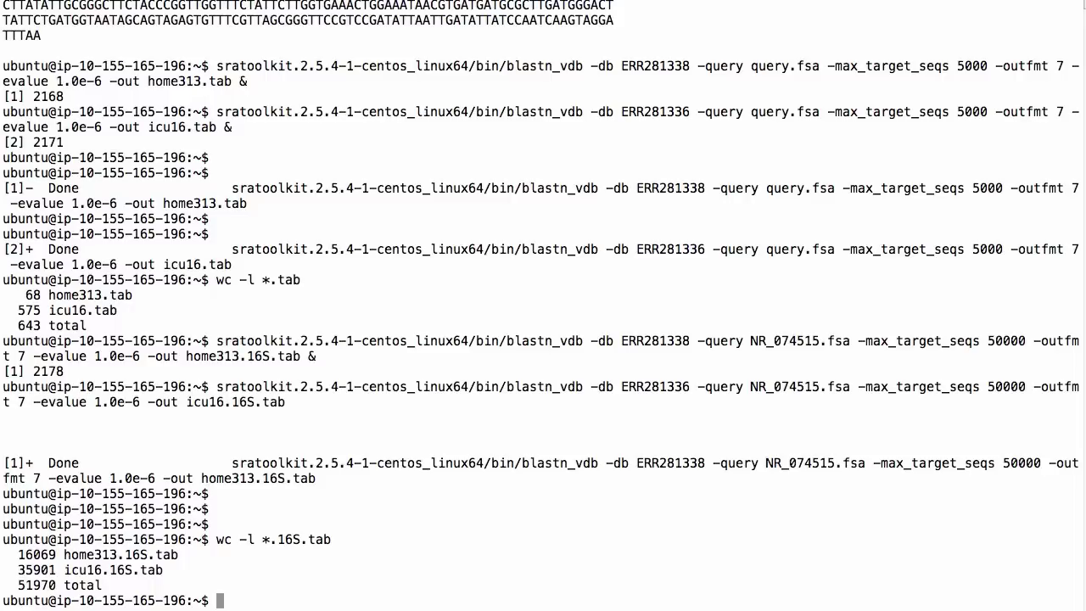